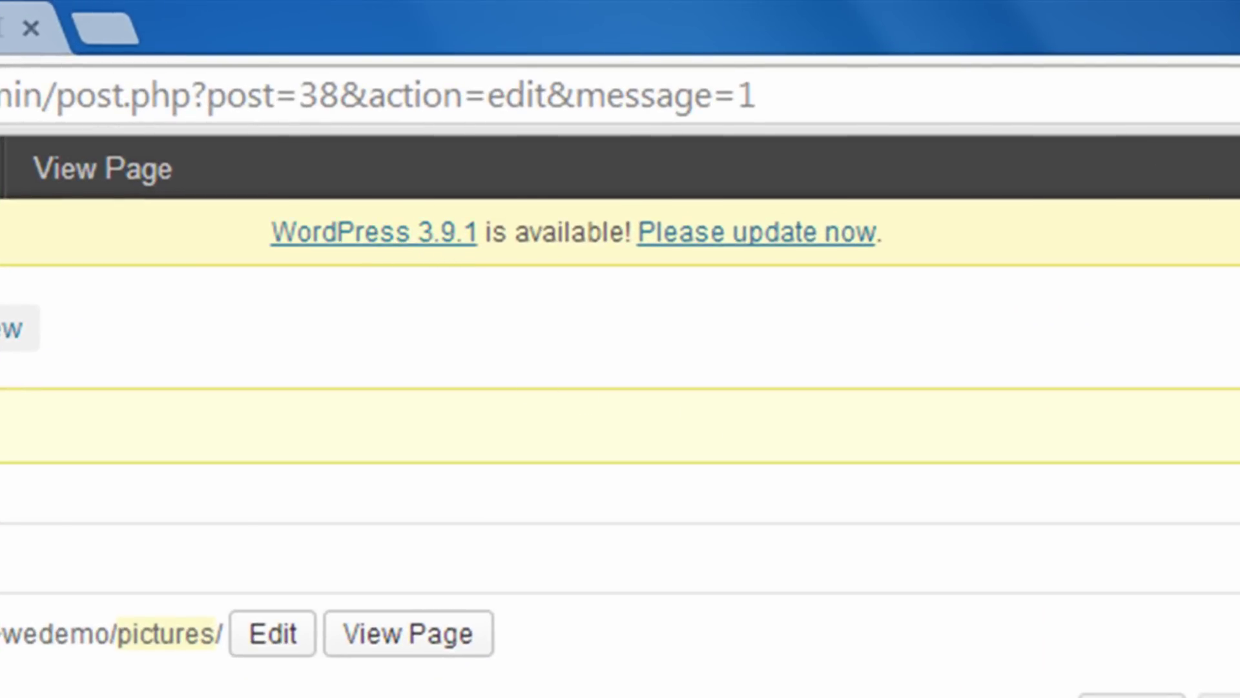
Step: Select the first WEBEminence logo on the Pictures page and open its image details
scroll(620, 453, "down", 2)
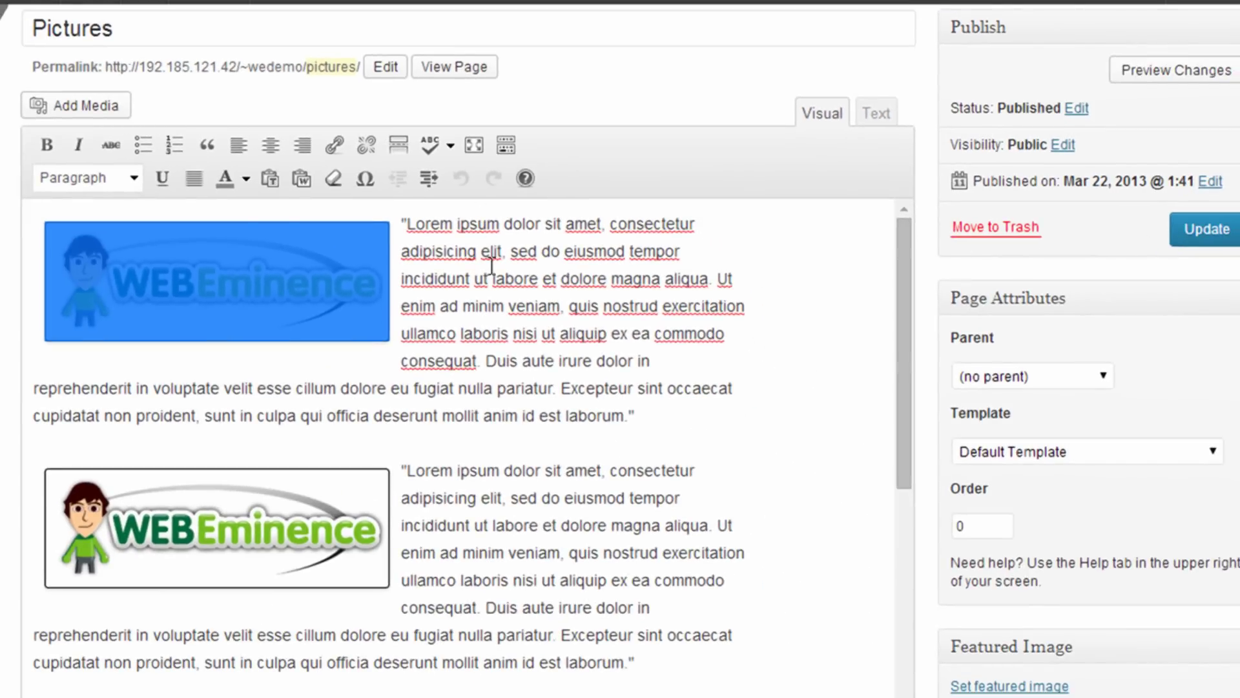
left_click(492, 266)
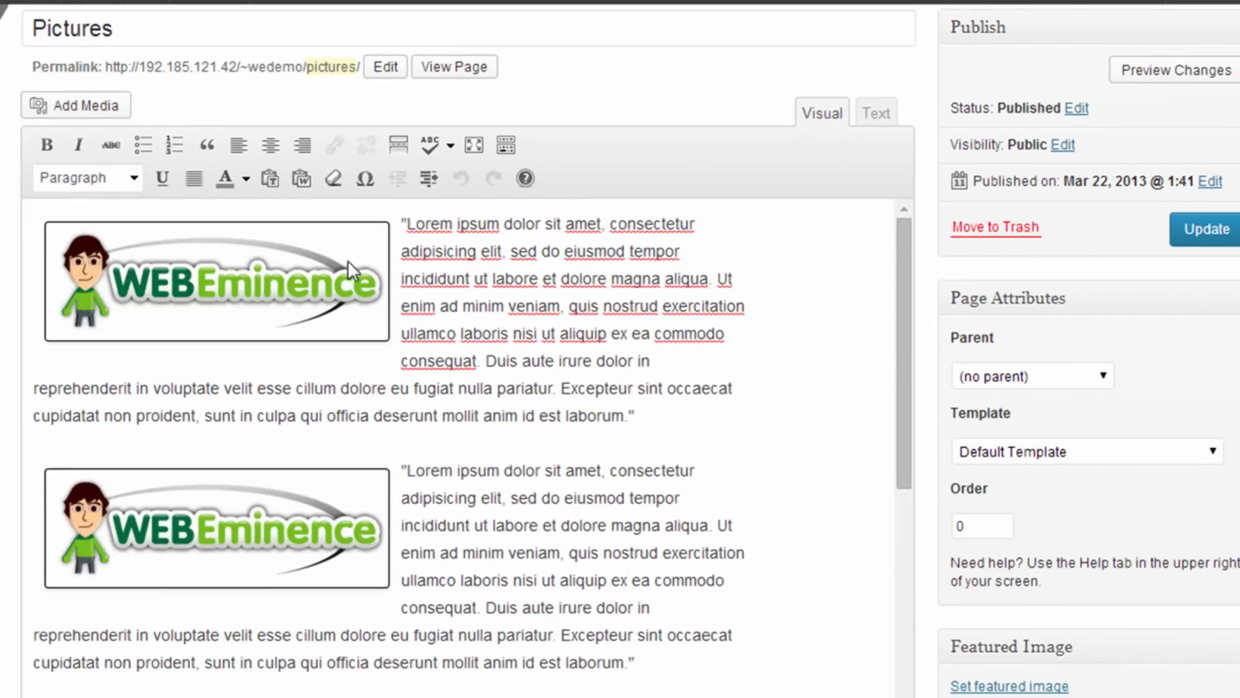
left_click(348, 260)
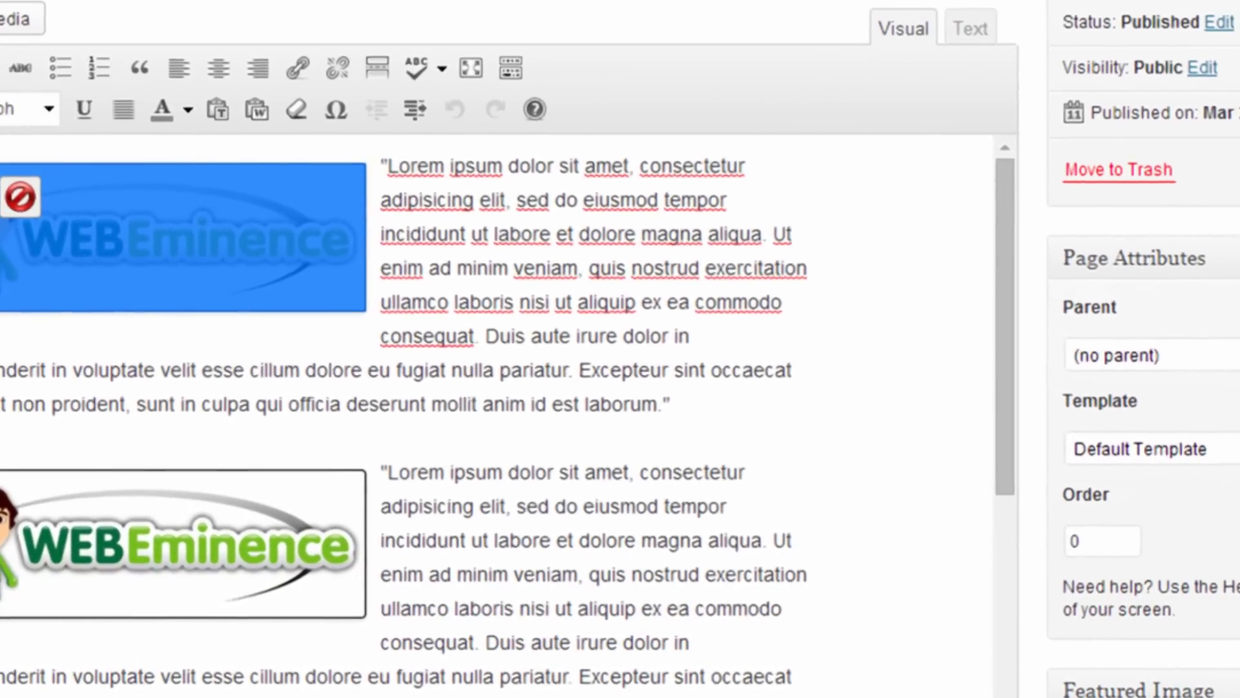
left_click(2, 188)
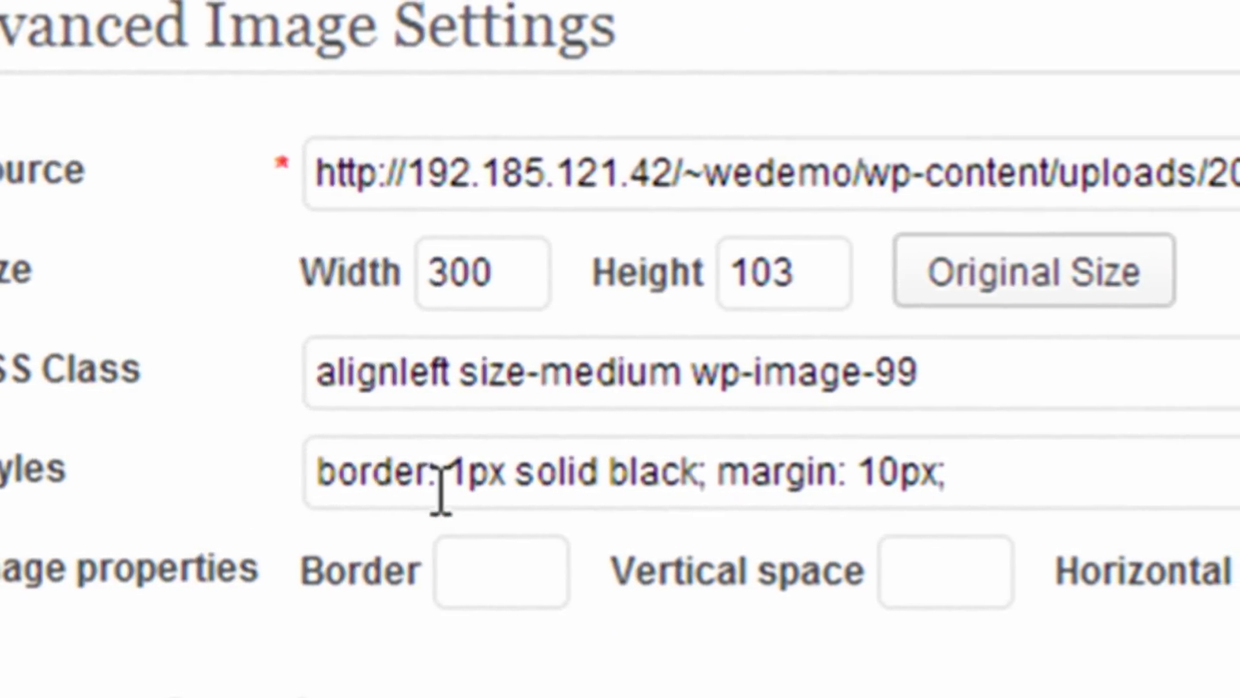
Step: Give the first logo vertical space 20, horizontal space 30 and border 1
left_click(440, 569)
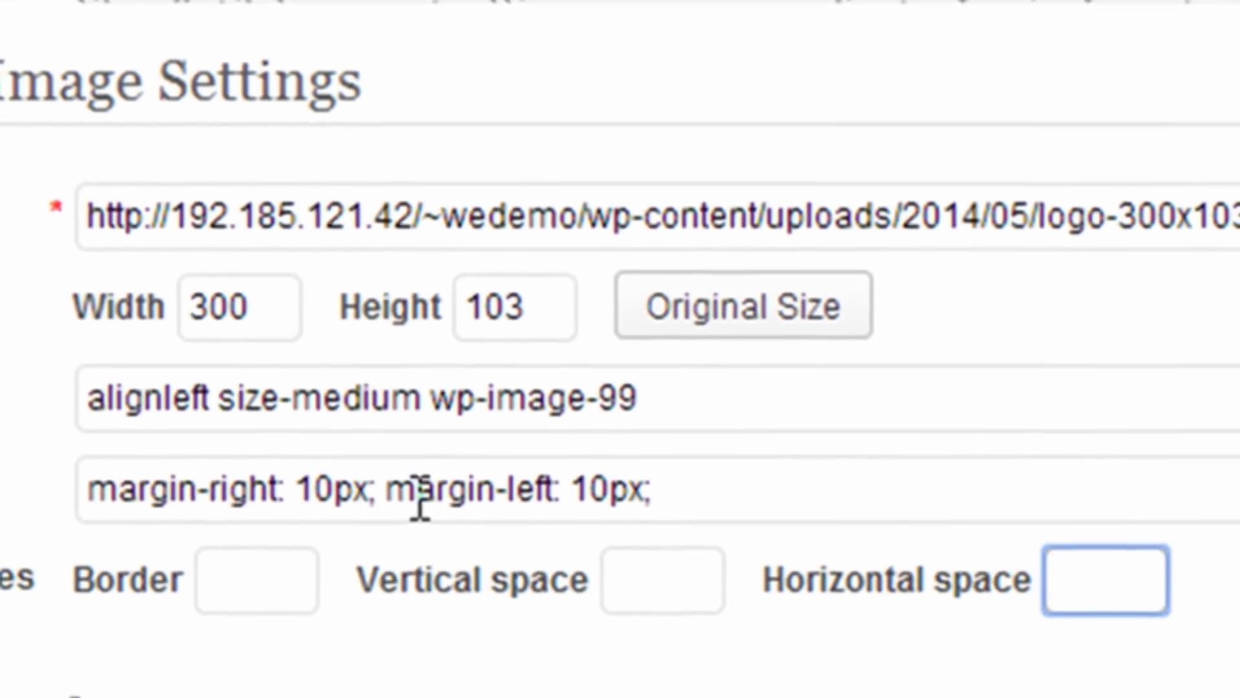
left_click(620, 579)
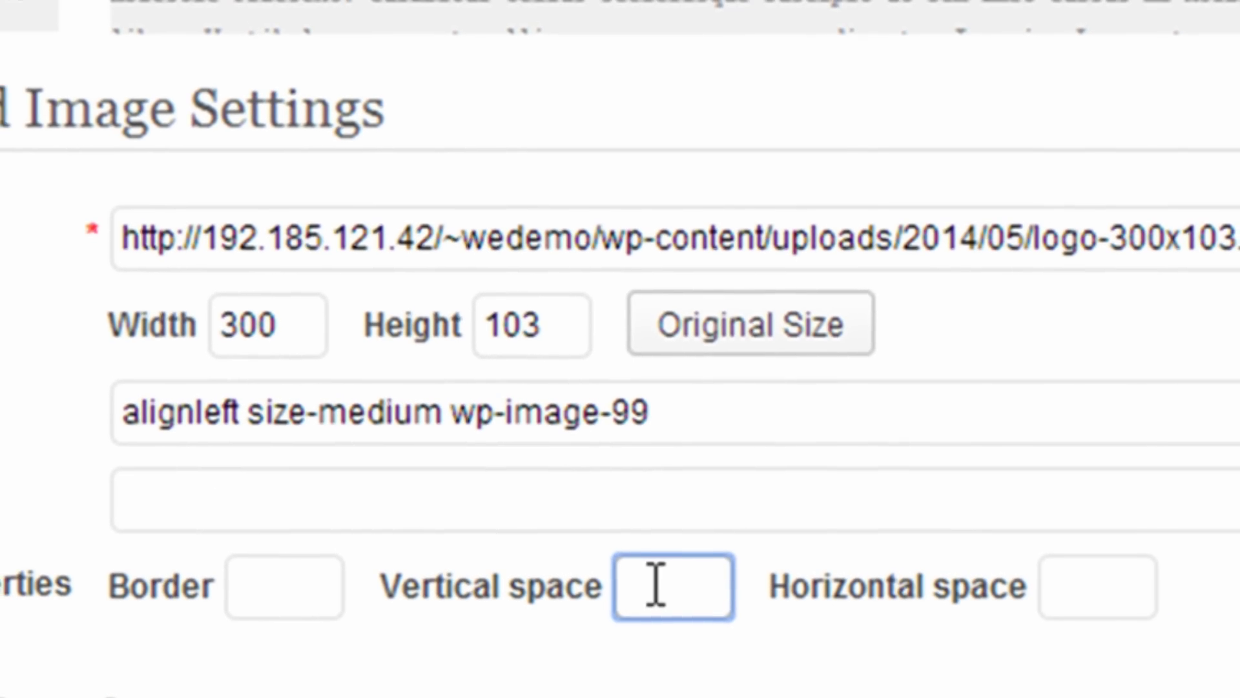
type("20")
key("Tab")
type("30")
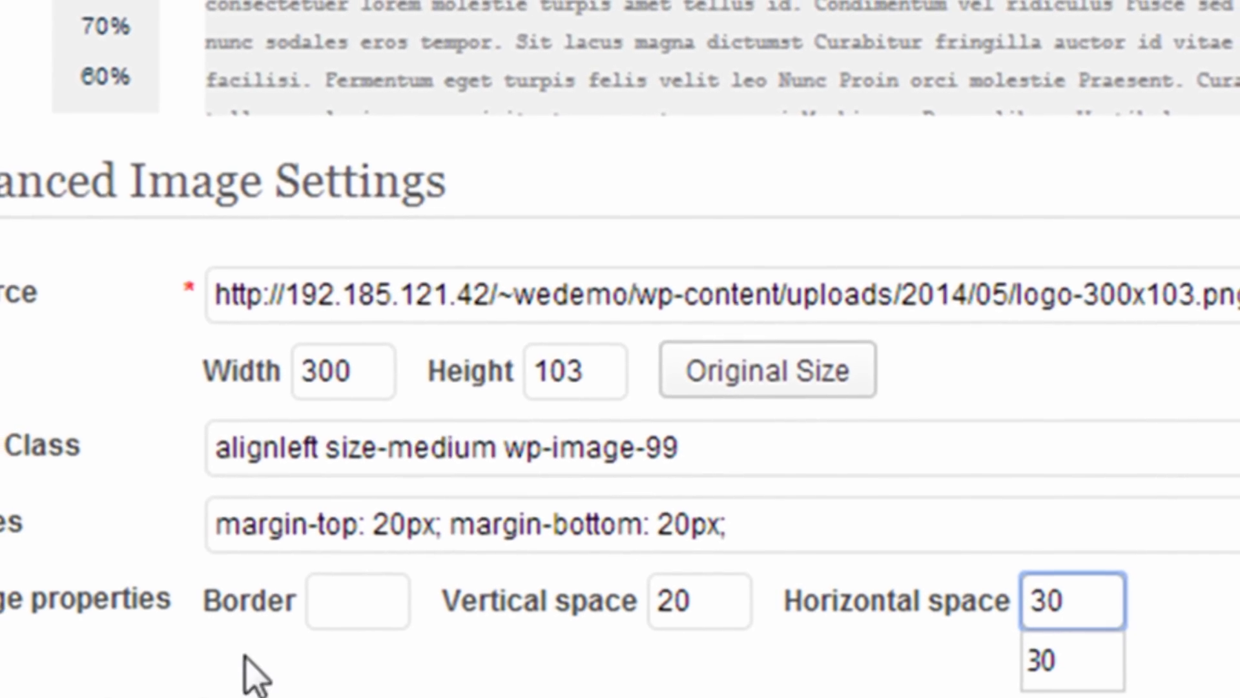
left_click(326, 601)
type("1")
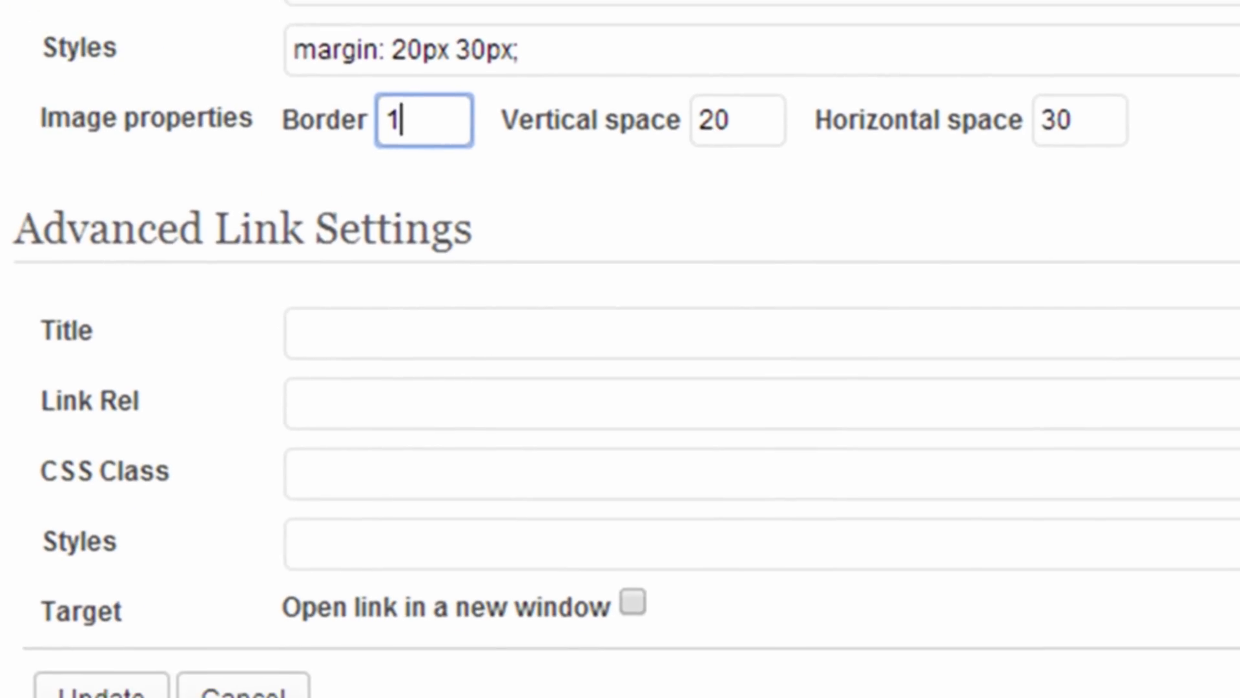
Step: Apply the logo's new settings and switch the editor to the Text (HTML) view
left_click(129, 682)
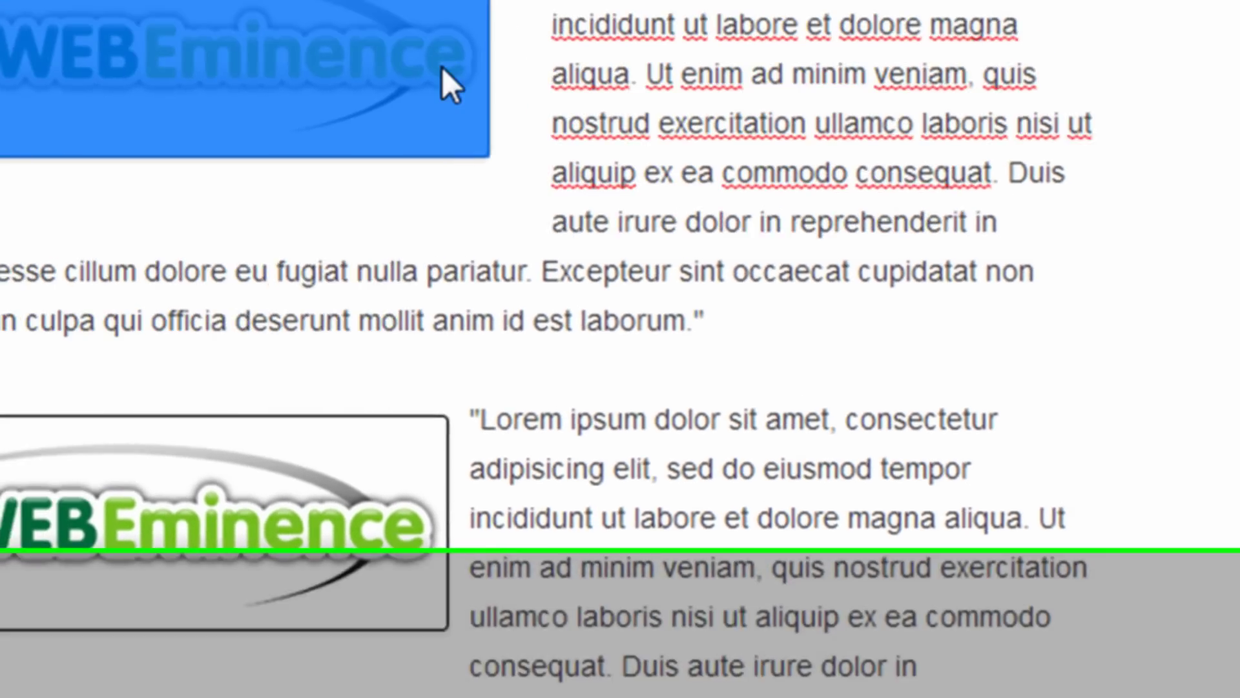
left_click(554, 277)
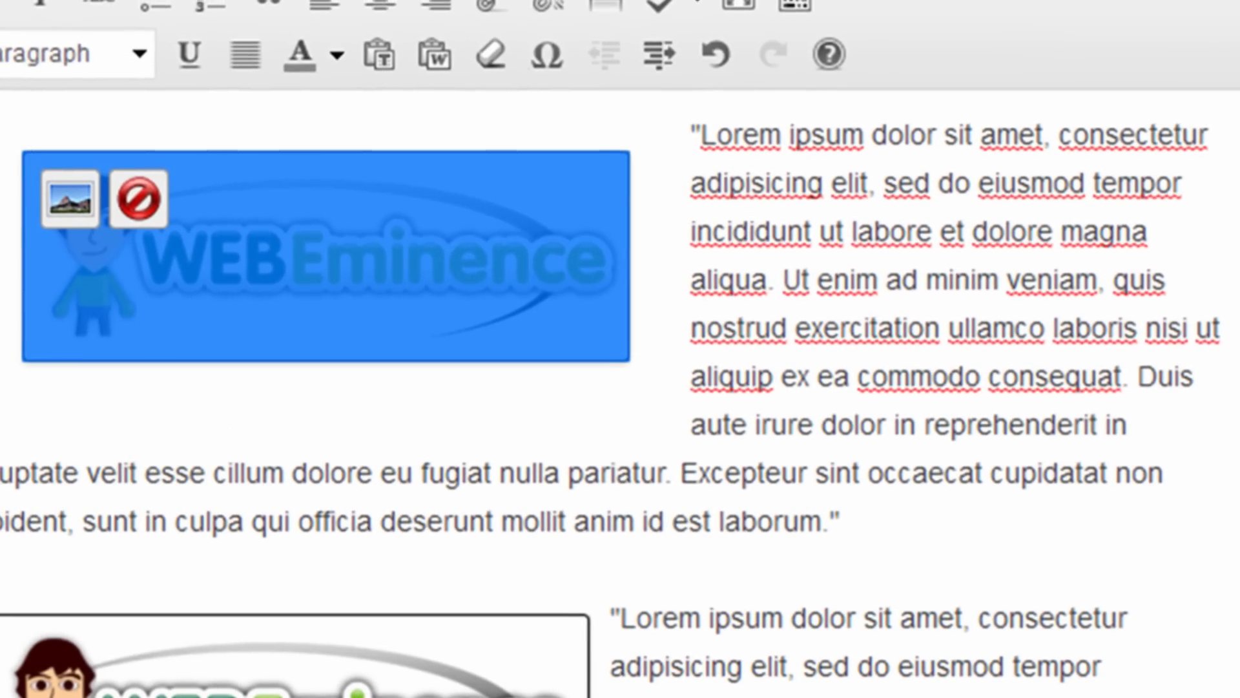
left_click(1179, 8)
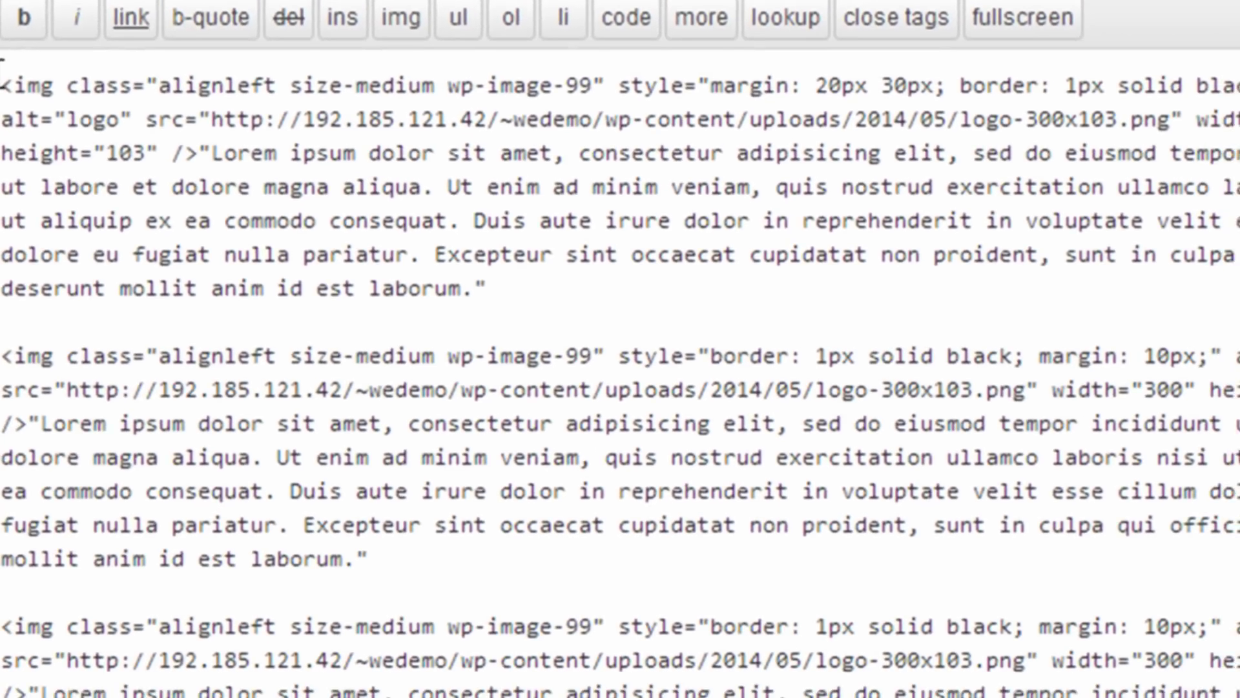
Step: Highlight the first img tag's class attribute and its inline margin and border style
left_click_drag(2, 92, 197, 147)
left_click(76, 72)
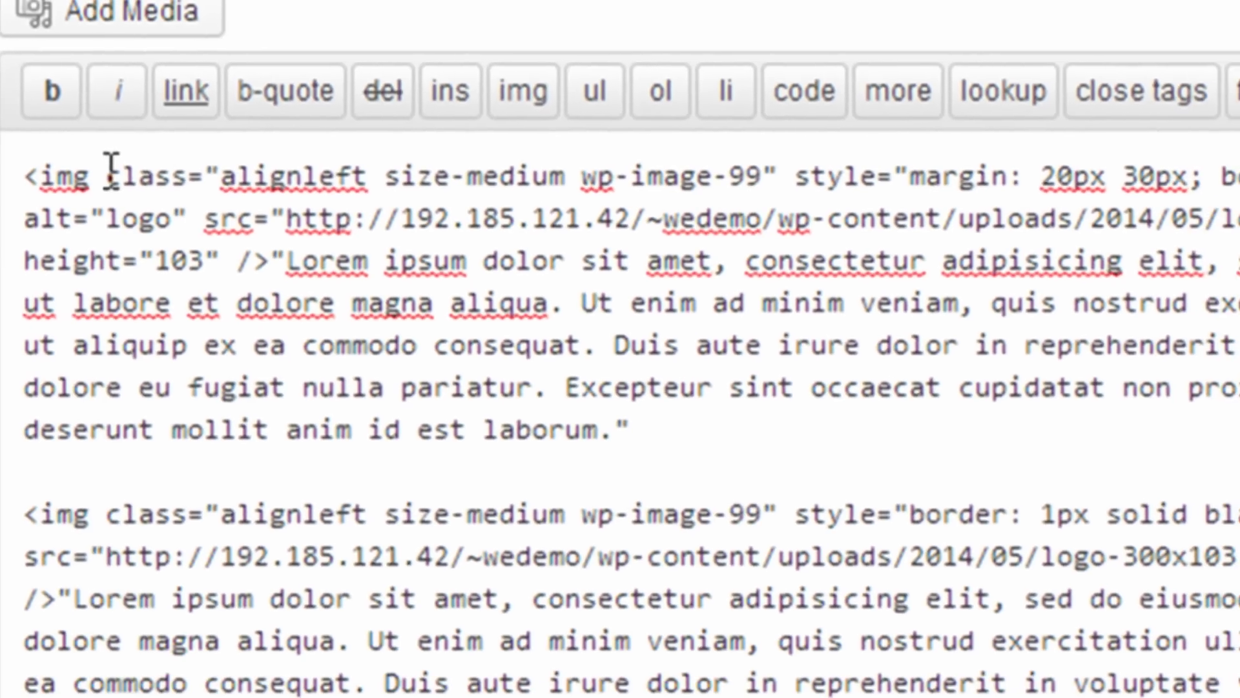
left_click_drag(108, 169, 782, 173)
left_click_drag(647, 161, 840, 160)
left_click_drag(735, 153, 1181, 141)
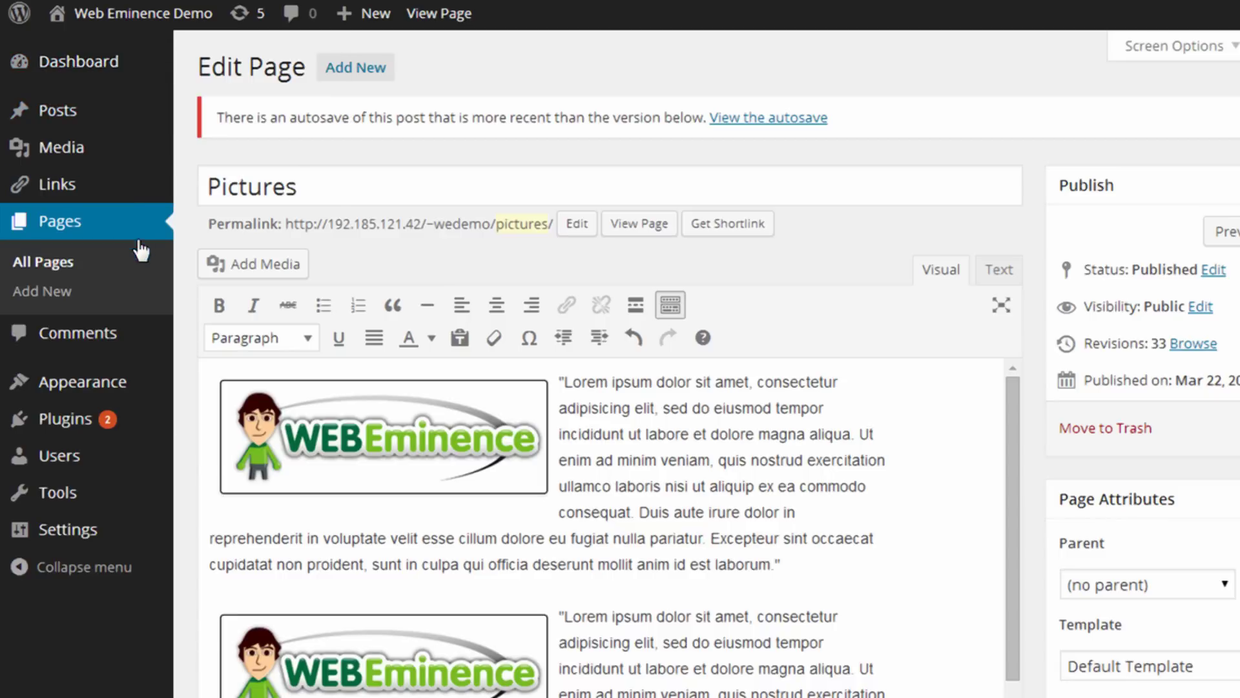
Step: Show the Appearance menu options alongside the Pictures page editor
mouse_move(170, 380)
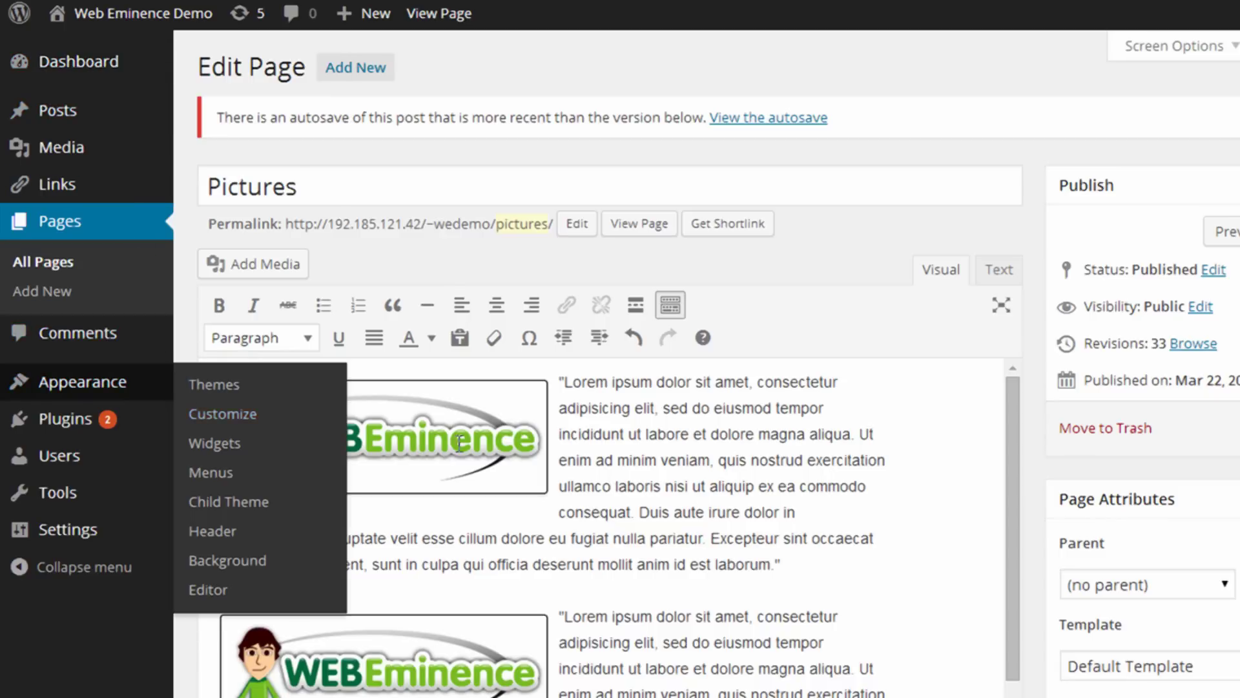
left_click(508, 452)
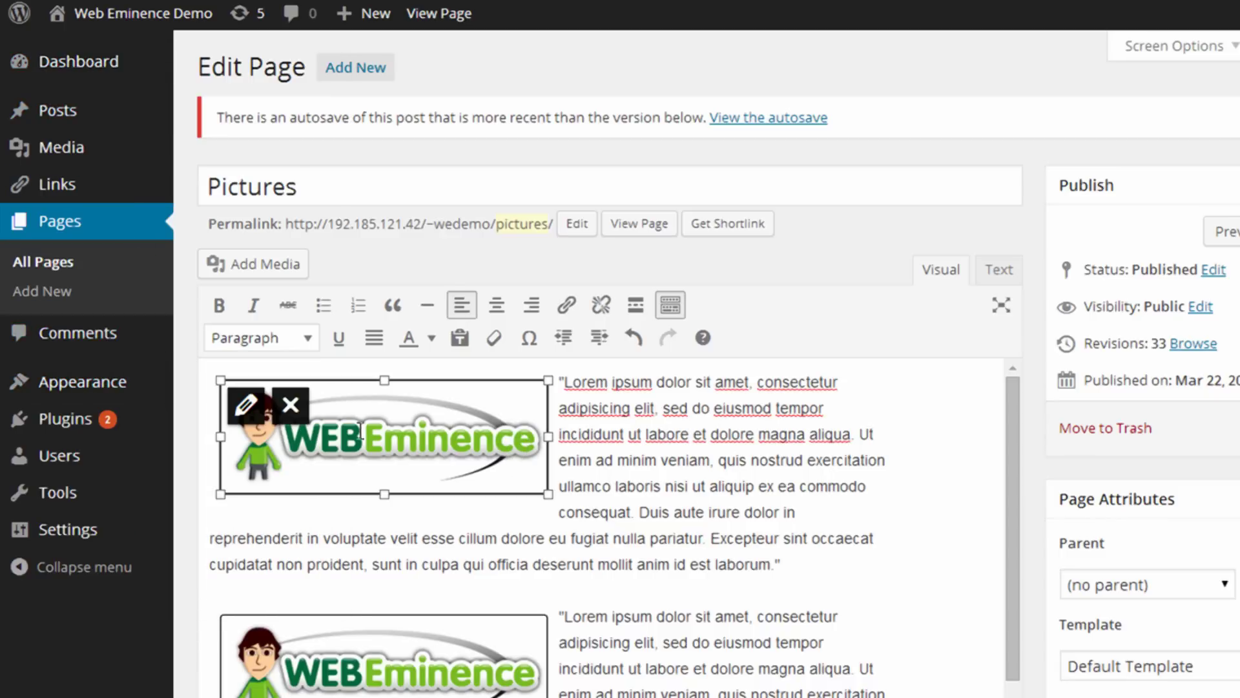
left_click(246, 407)
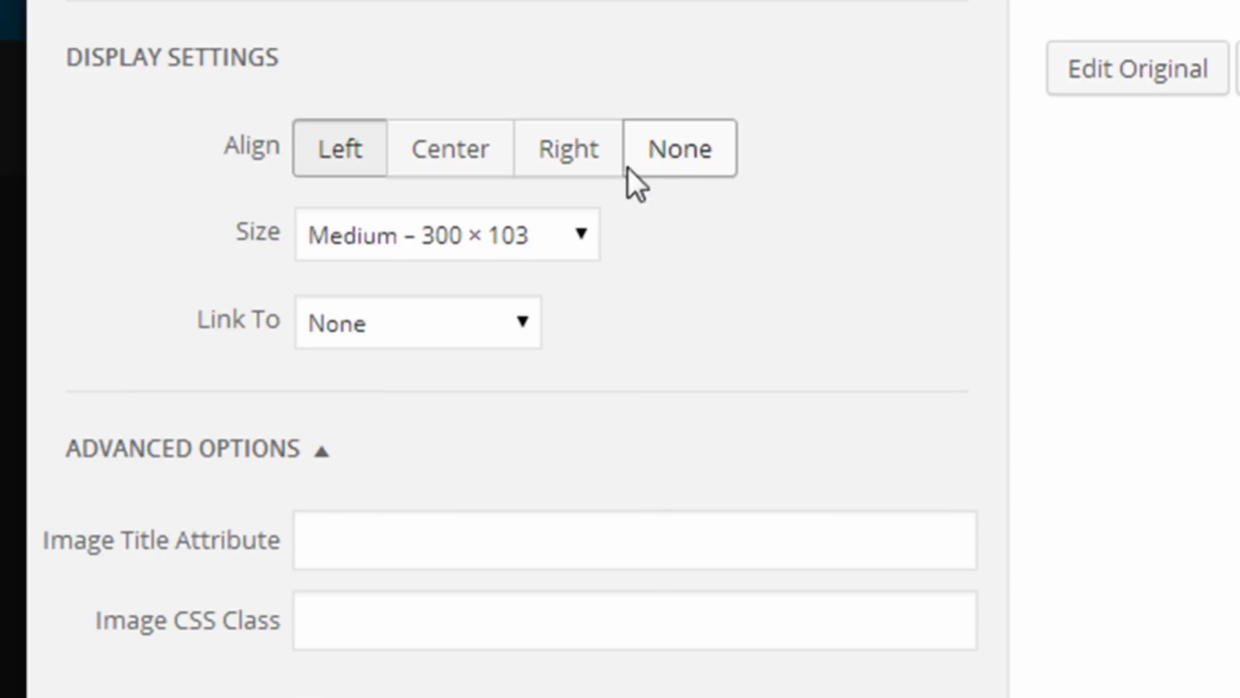
left_click(584, 231)
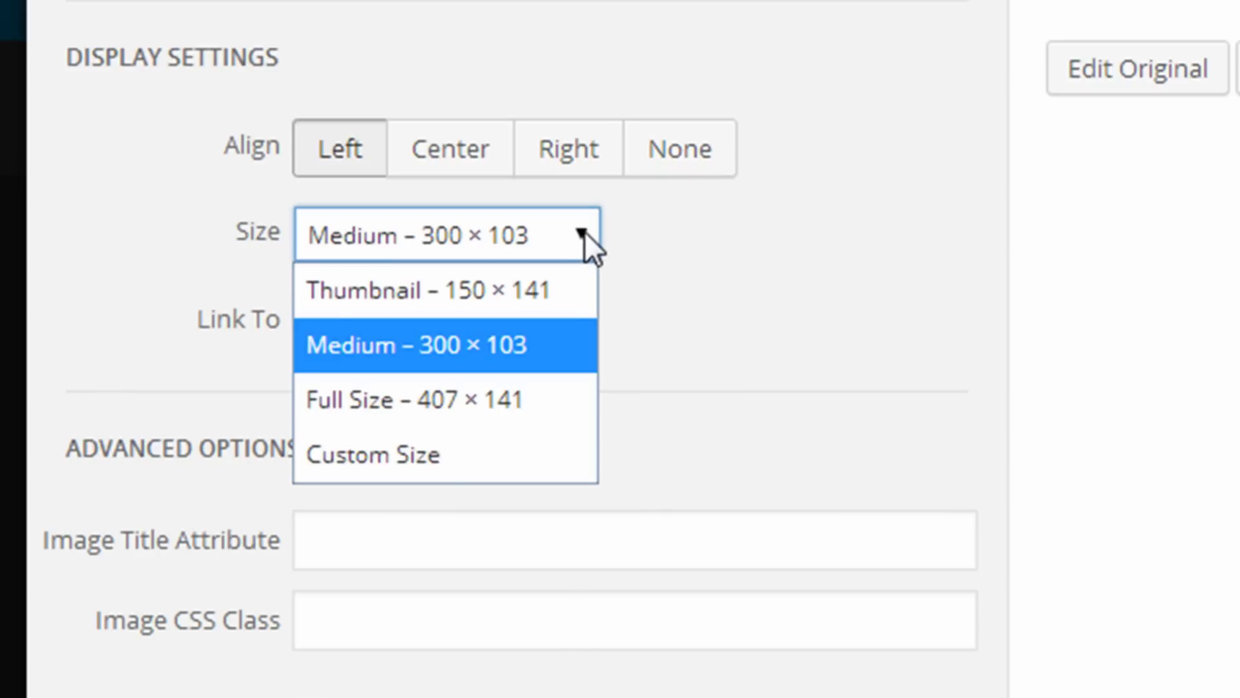
left_click(581, 234)
scroll(528, 424, "down", 3)
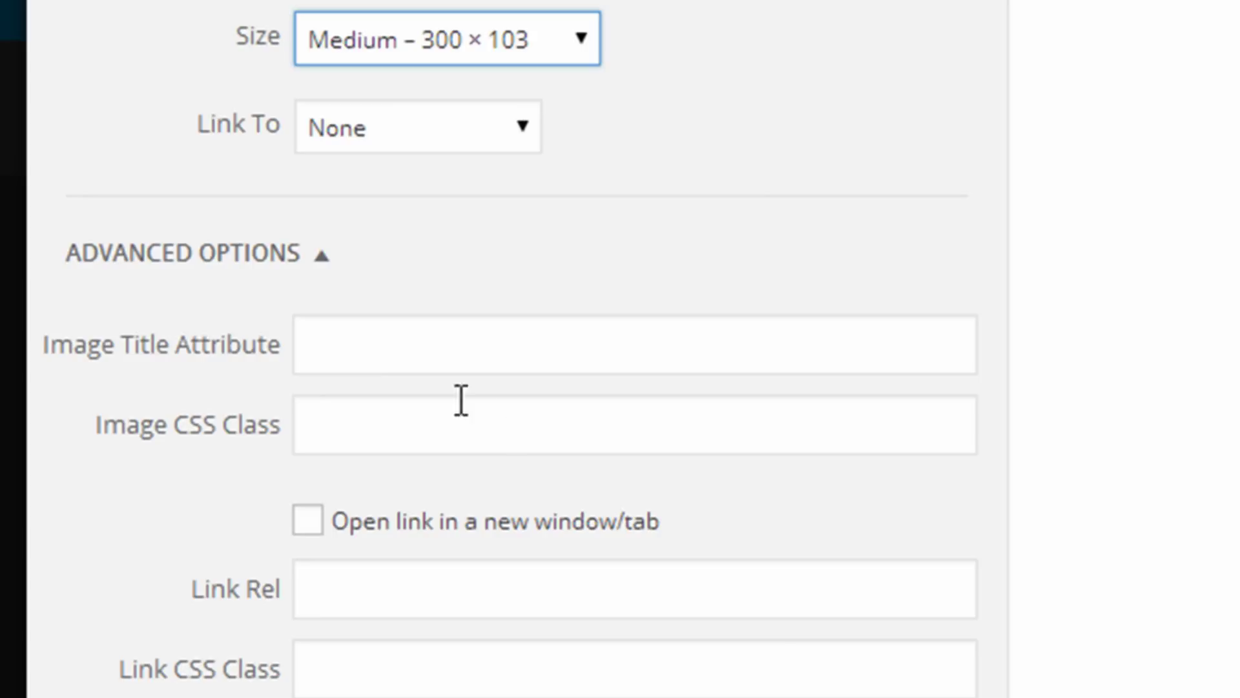
scroll(201, 369, "down", 1)
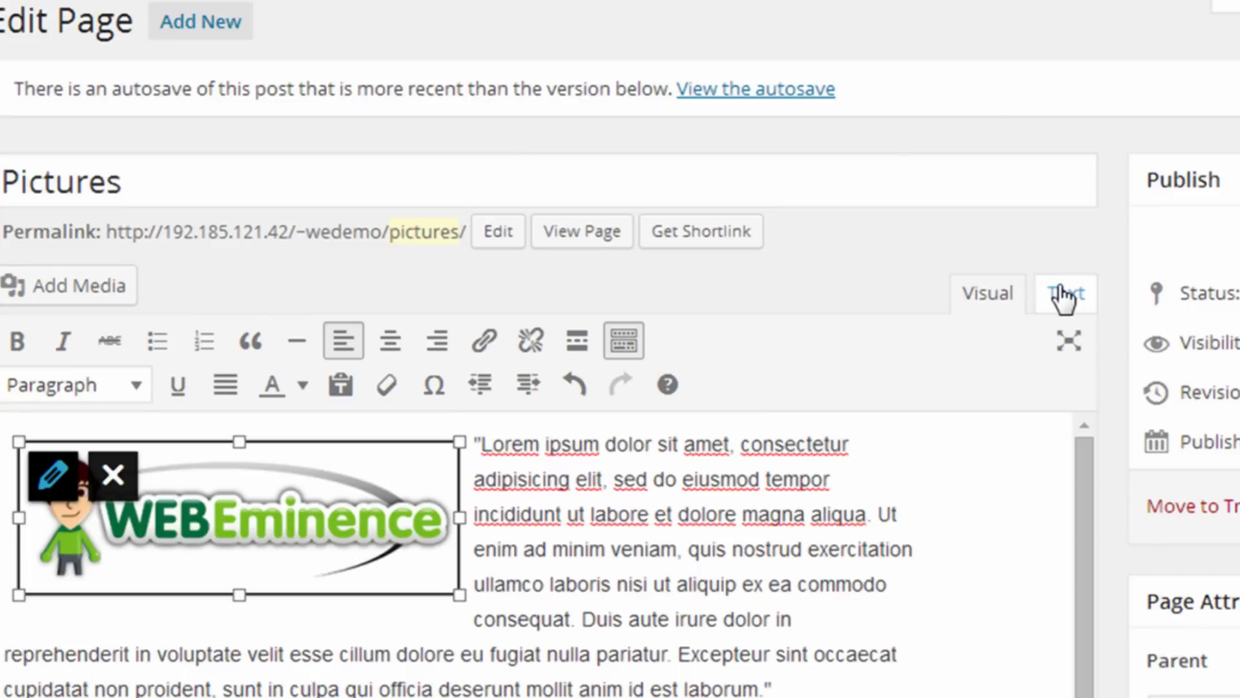
left_click(1062, 296)
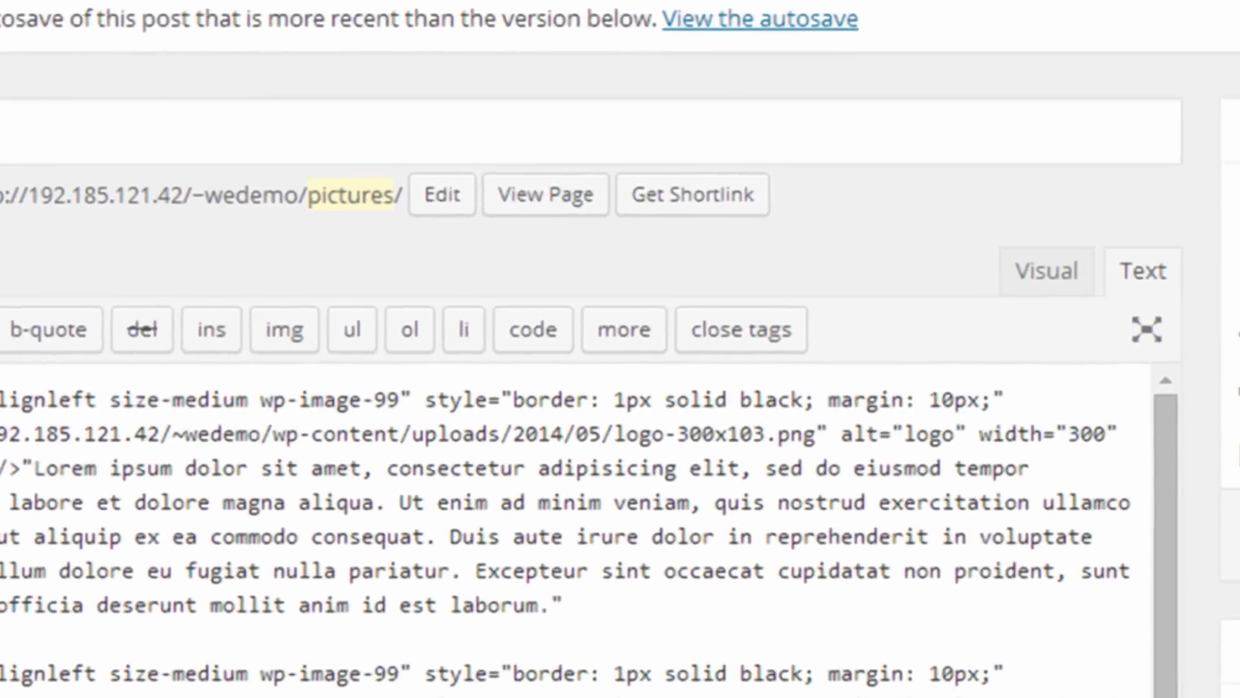
left_click_drag(105, 399, 1142, 397)
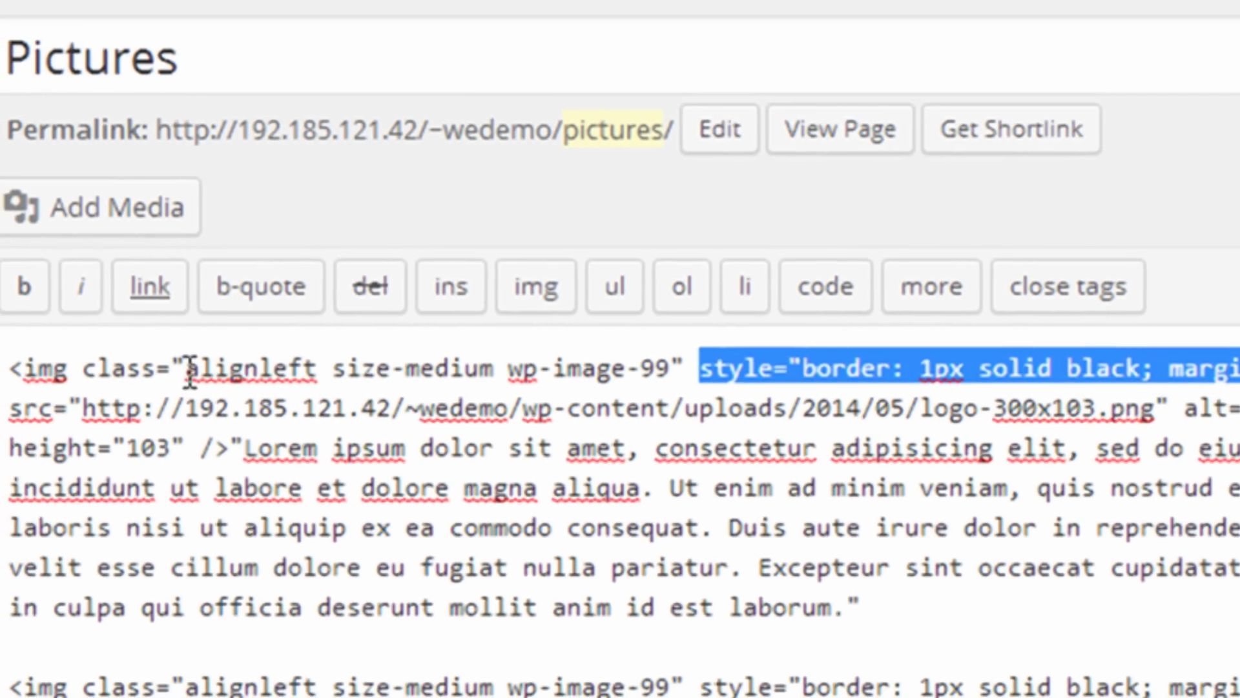
left_click_drag(189, 368, 310, 368)
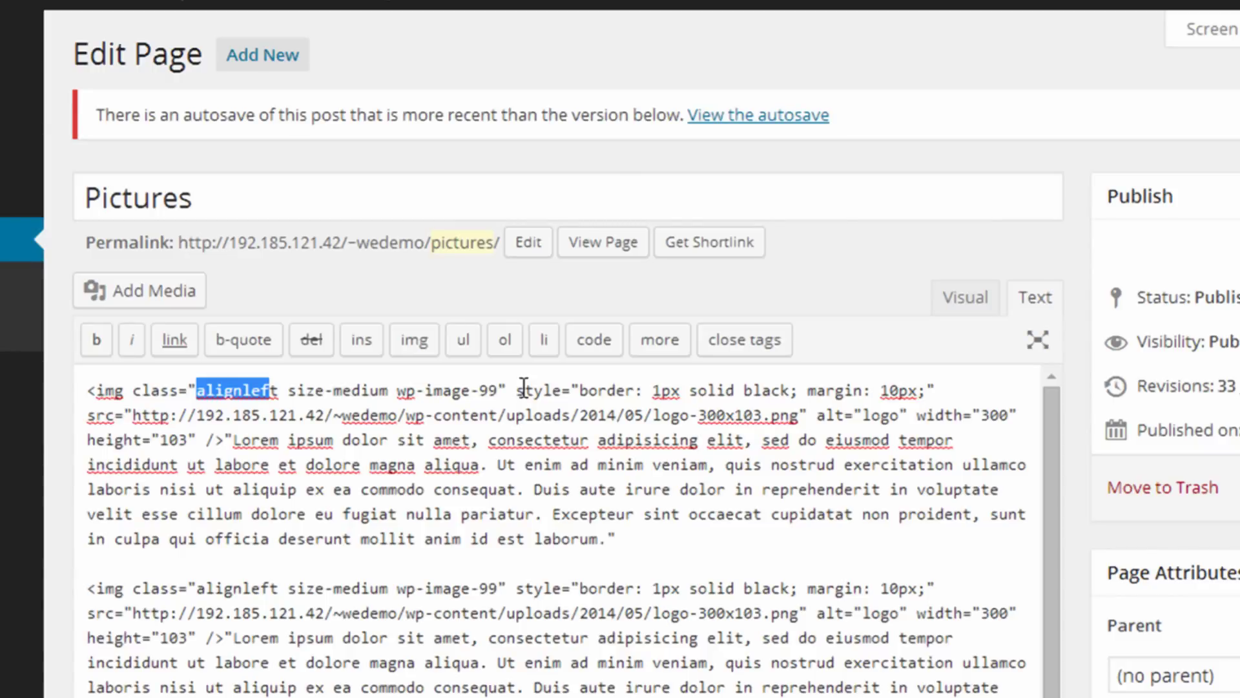
left_click(947, 296)
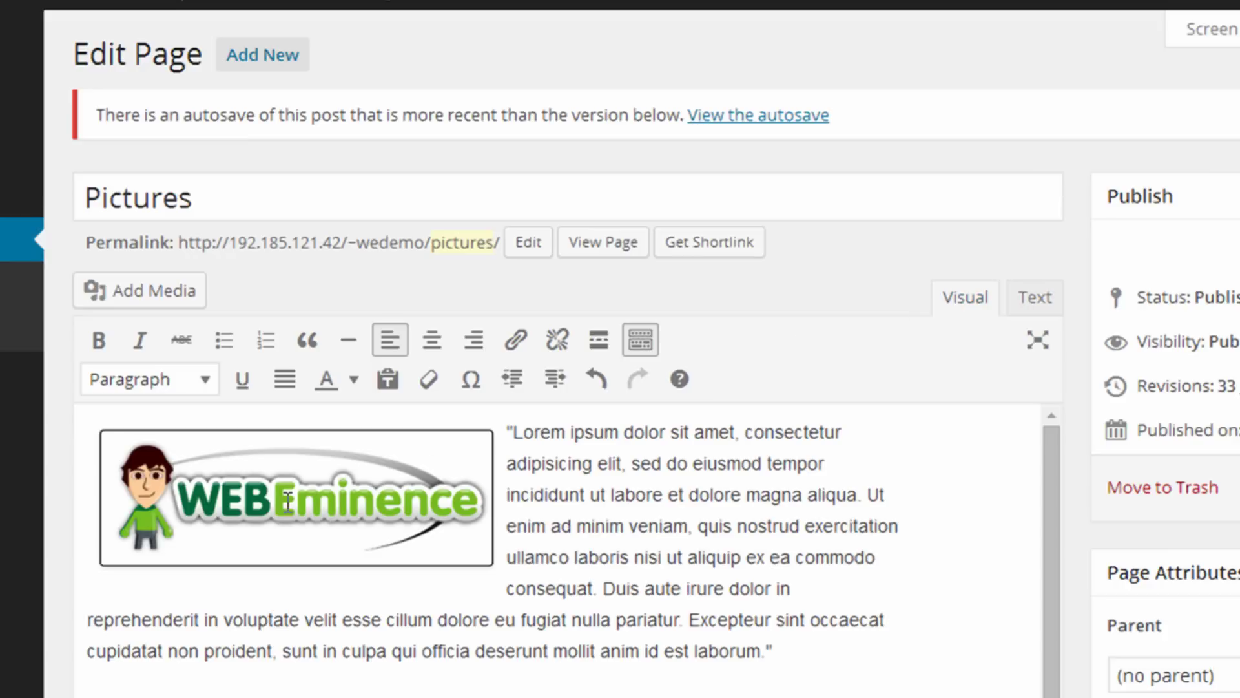
left_click(129, 466)
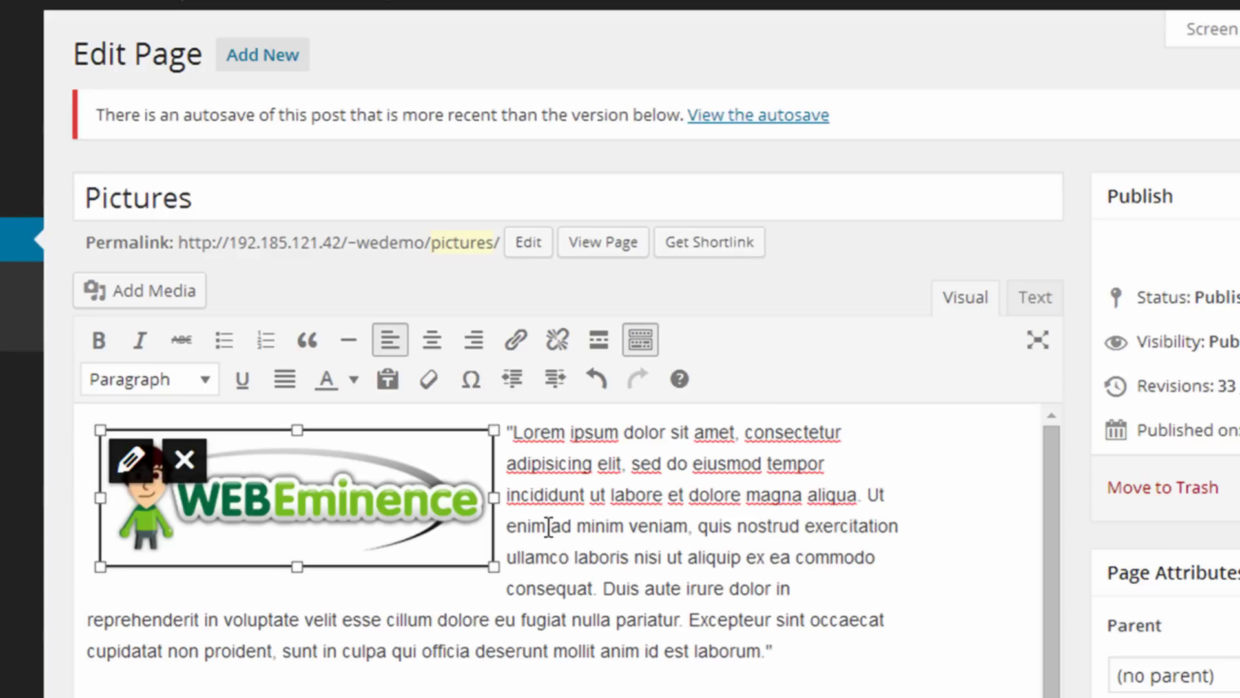
left_click(580, 526)
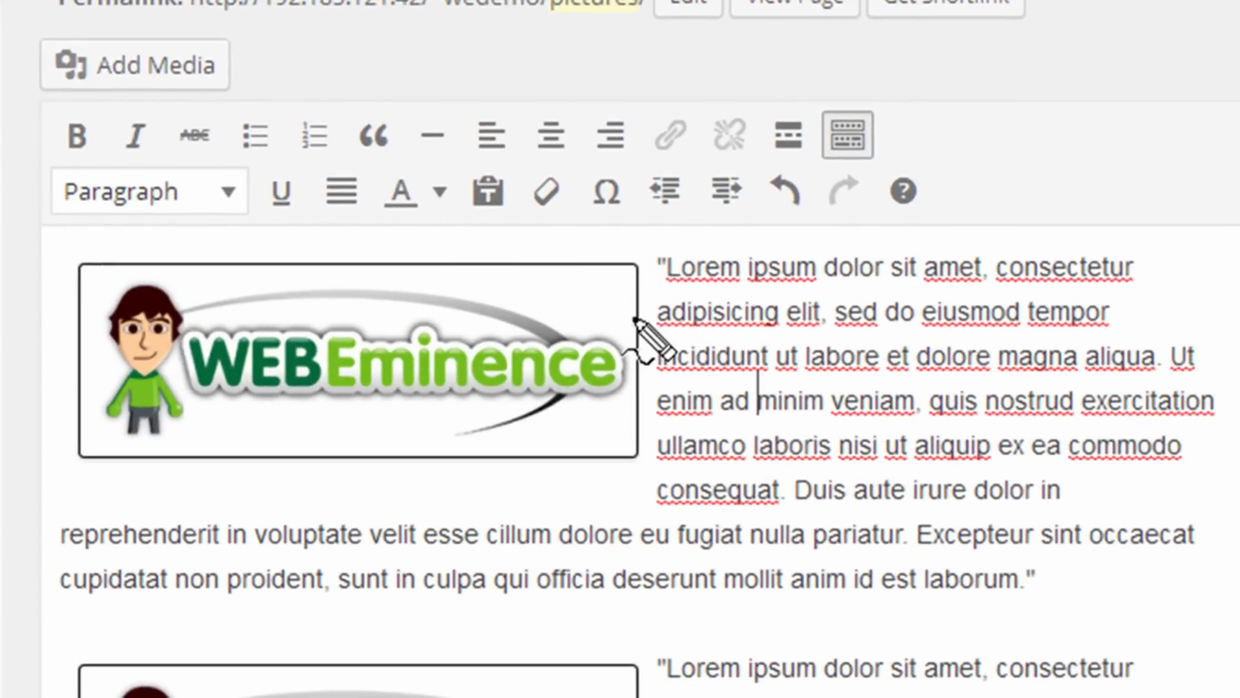
Step: Annotate the gaps above, below, left and right of the logo image
mouse_move(636, 360)
left_mouse_down()
mouse_move(728, 367)
mouse_move(686, 390)
left_mouse_up()
mouse_move(343, 463)
left_mouse_down()
mouse_move(336, 502)
mouse_move(360, 512)
left_mouse_up()
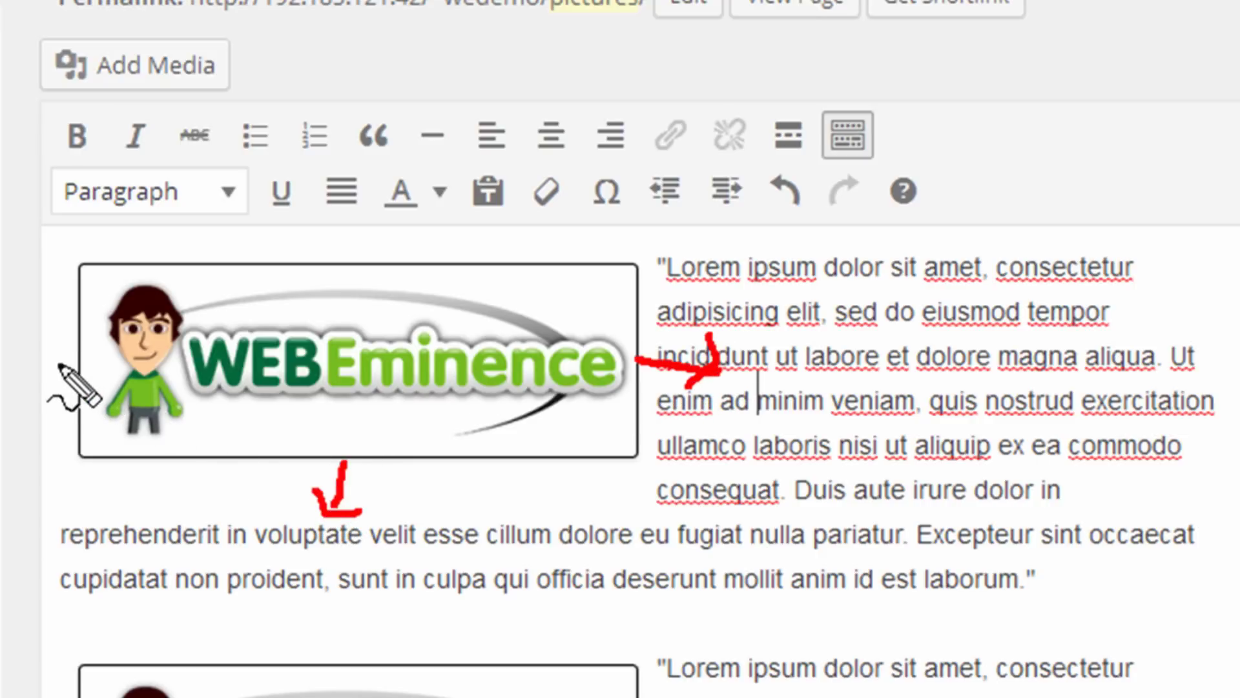
left_click_drag(69, 320, 64, 372)
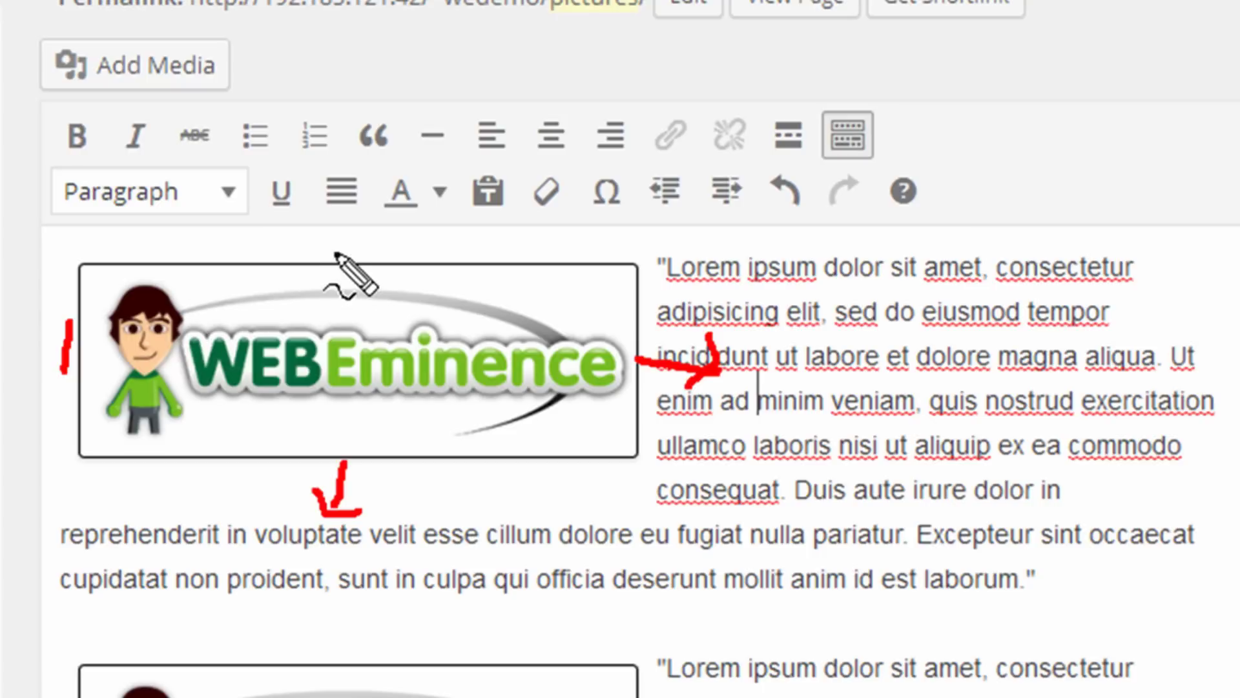
left_click_drag(319, 257, 373, 268)
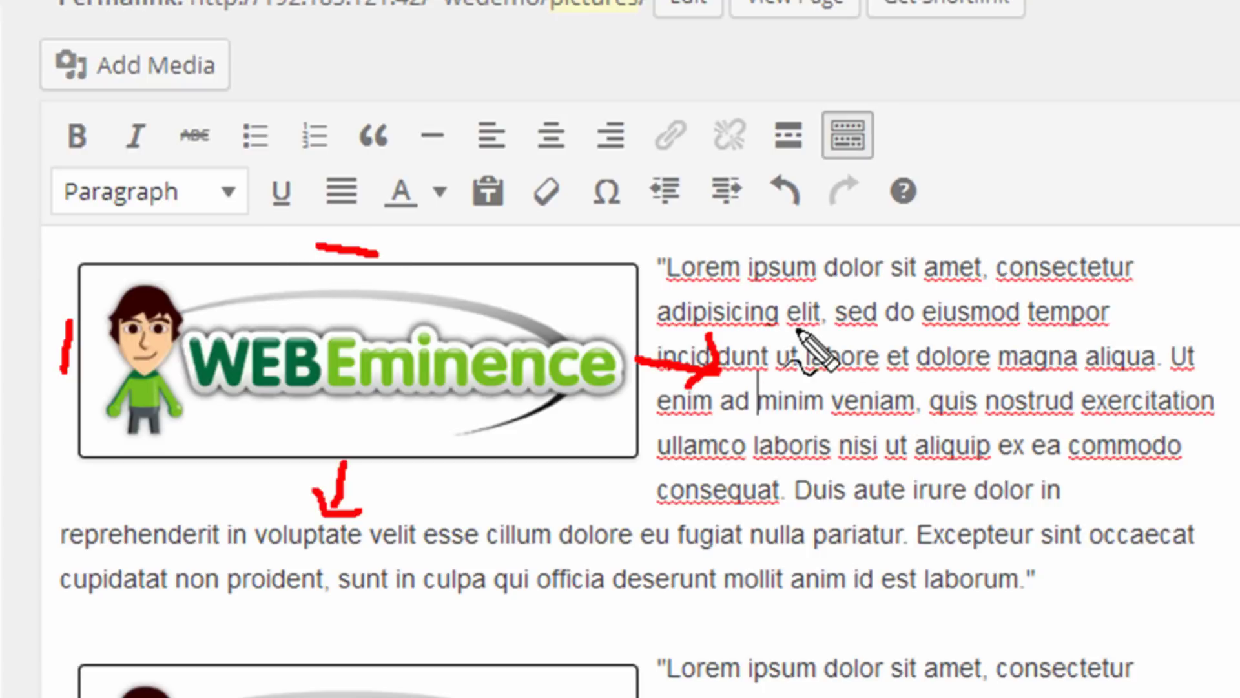
key("ctrl+shift")
mouse_move(77, 370)
left_mouse_down()
mouse_move(39, 361)
mouse_move(72, 366)
mouse_move(40, 390)
left_mouse_up()
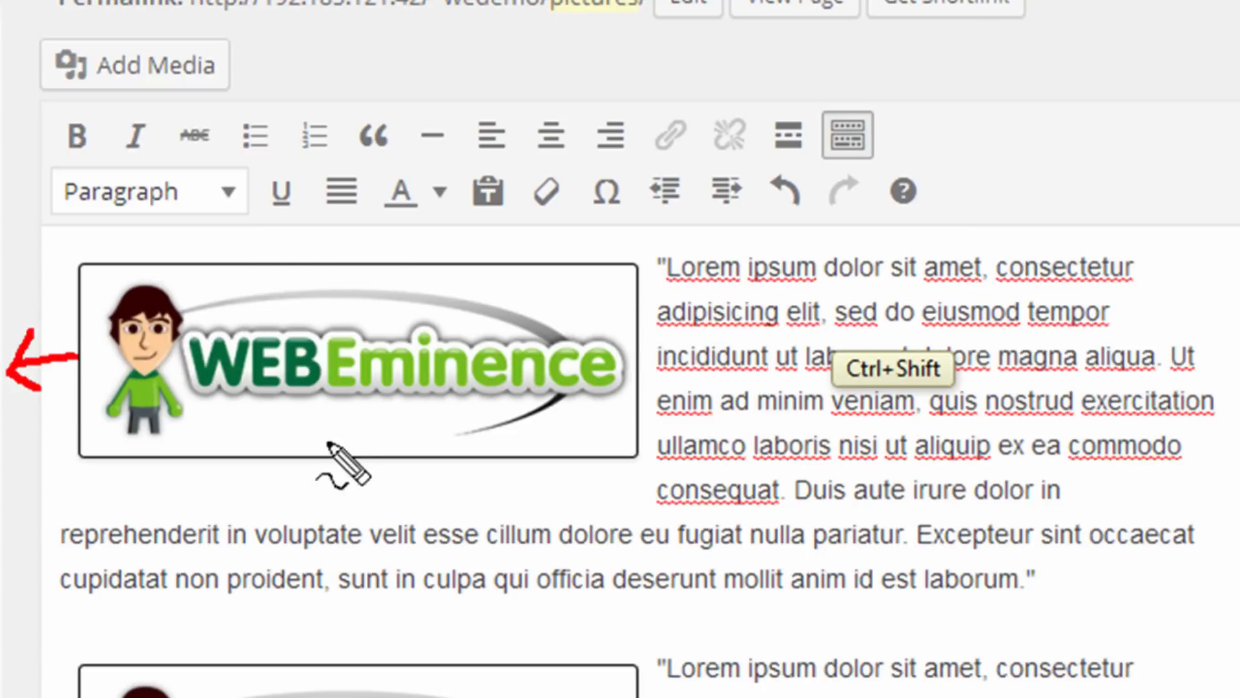
left_click_drag(346, 463, 342, 541)
mouse_move(312, 494)
left_mouse_down()
mouse_move(329, 526)
mouse_move(390, 505)
left_mouse_up()
left_click_drag(302, 245, 403, 254)
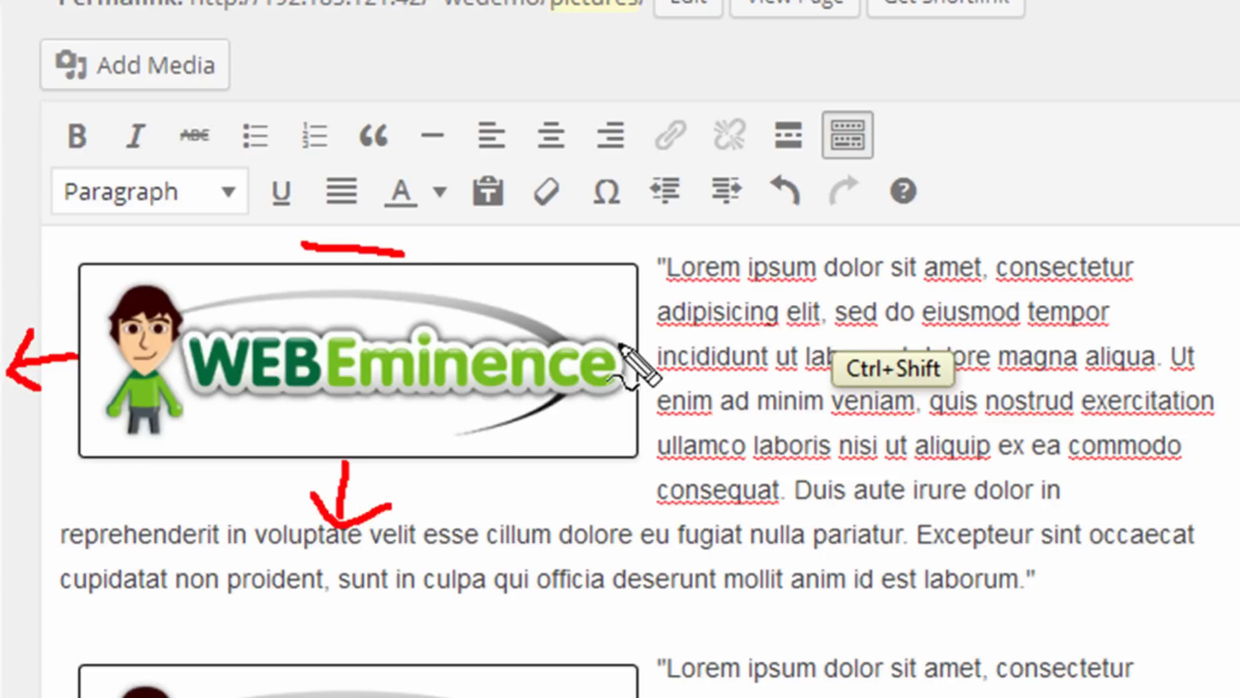
left_click_drag(678, 326, 653, 396)
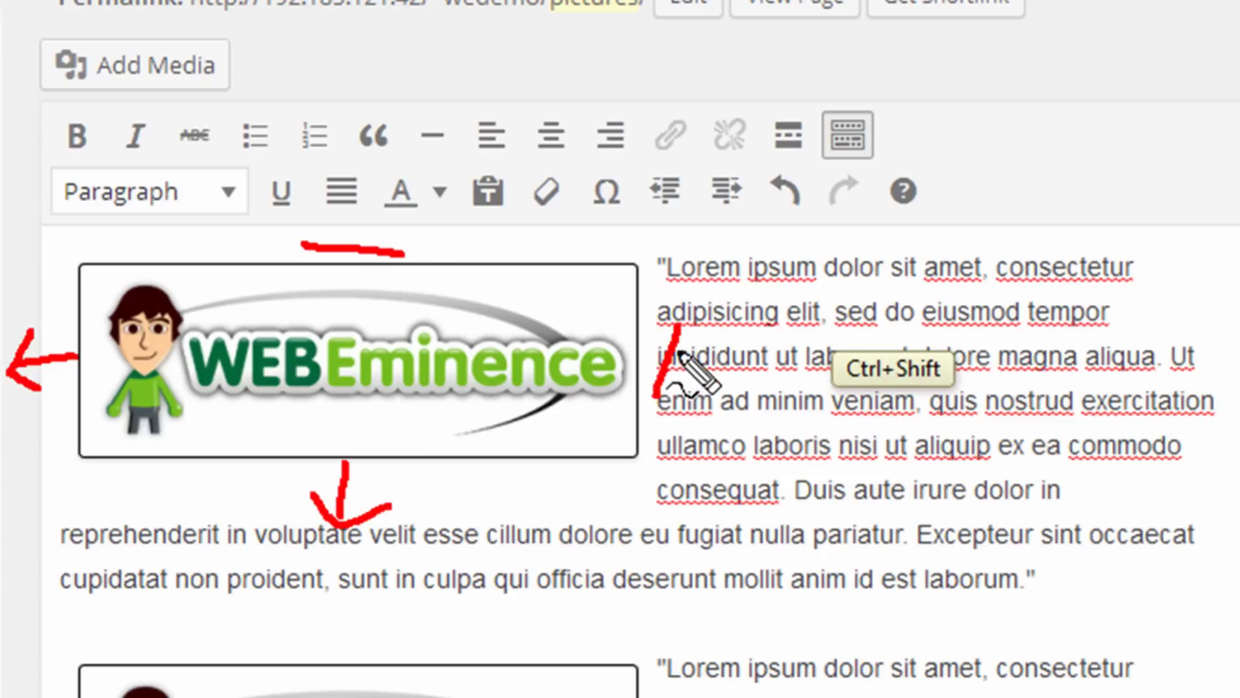
key("Escape")
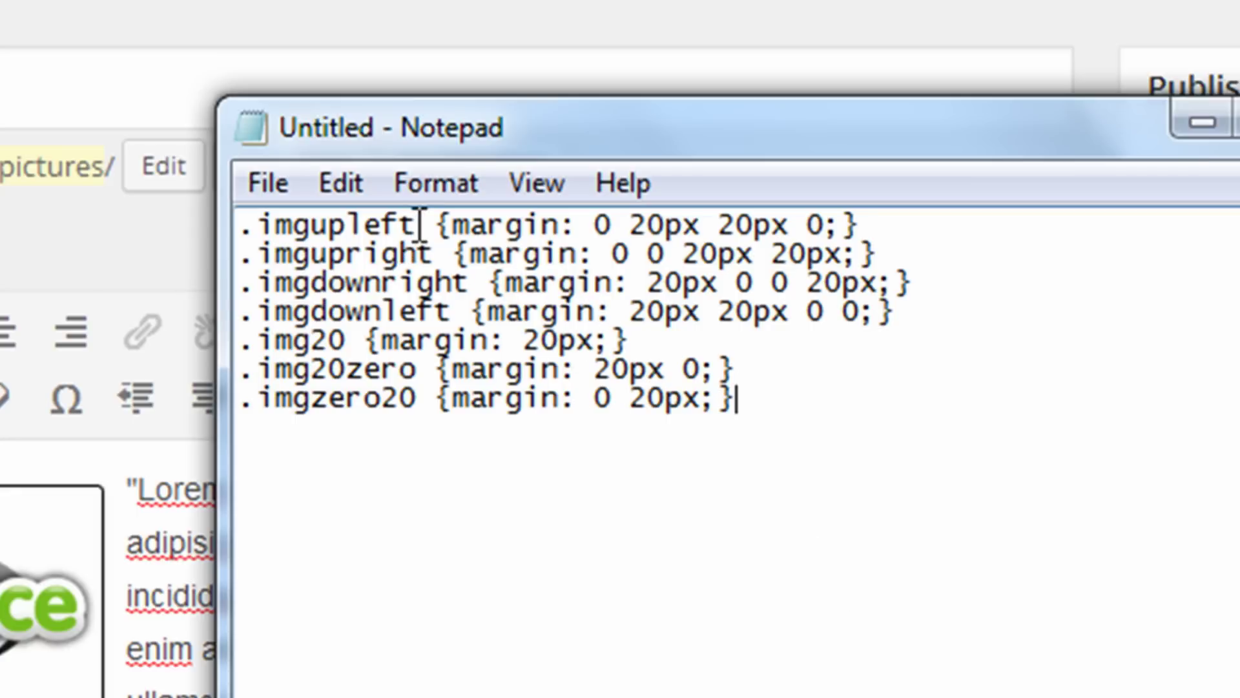
Step: Point out the .imgupleft rule and change its top margin from 0 to 0px
left_click_drag(417, 225, 257, 224)
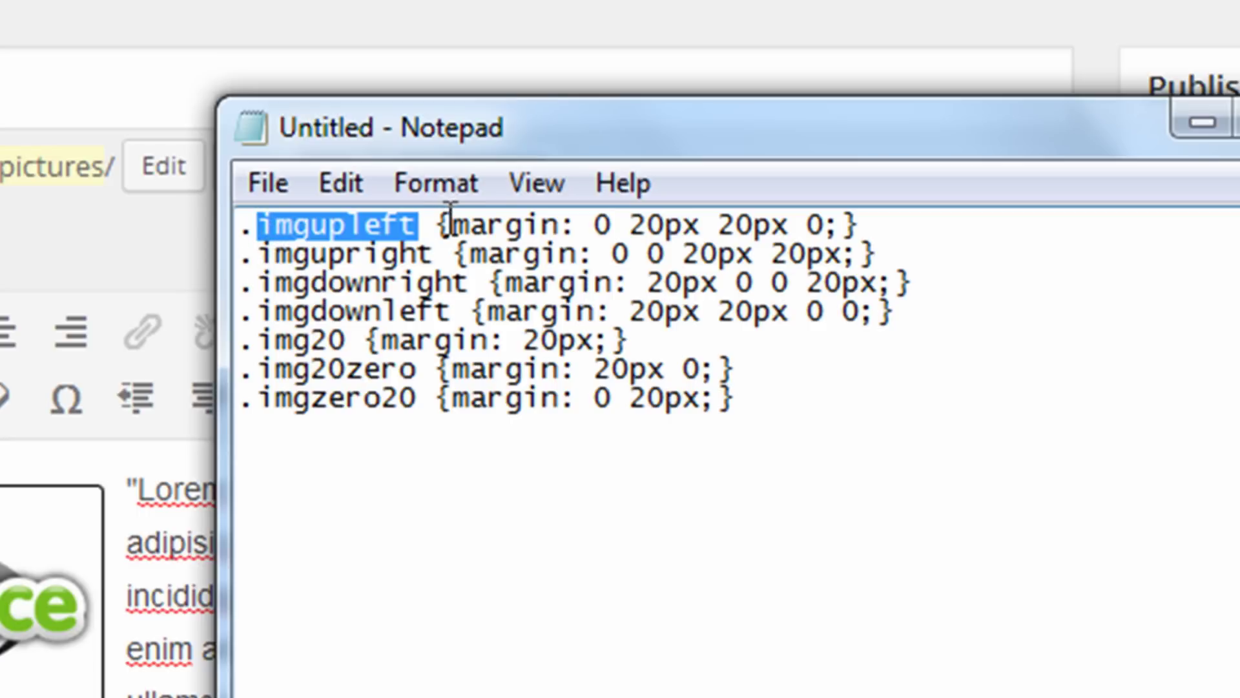
left_click(582, 225)
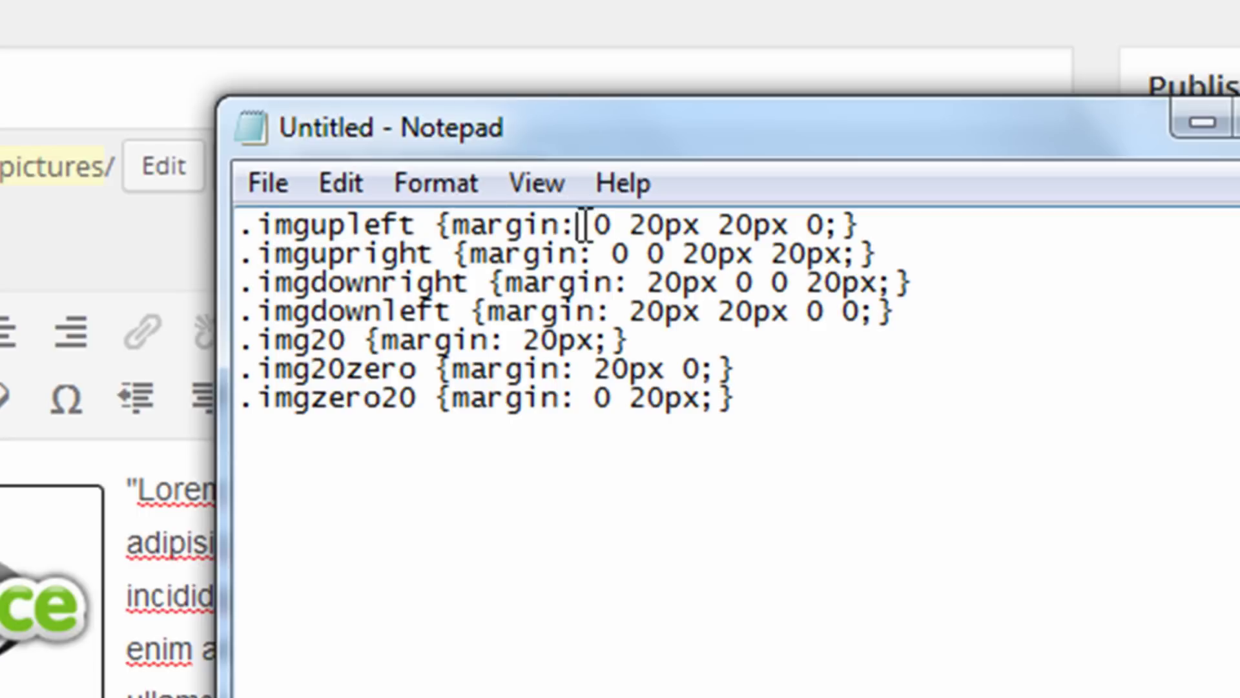
left_click_drag(581, 225, 827, 226)
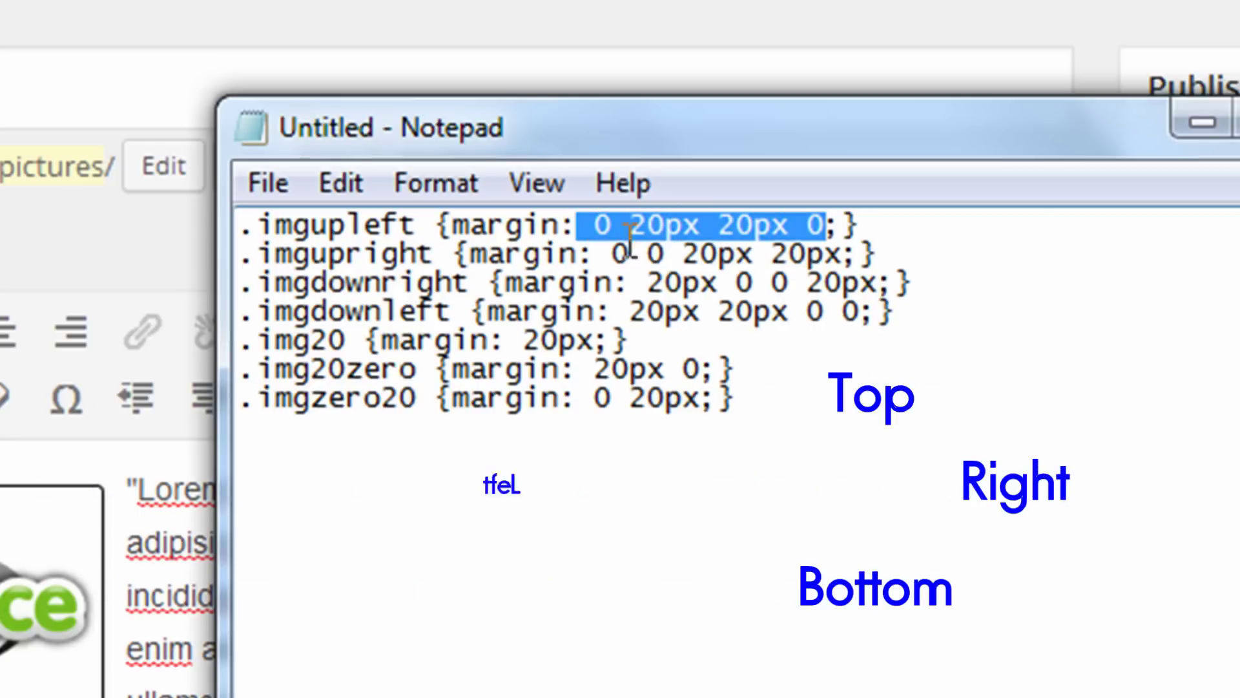
left_click(614, 227)
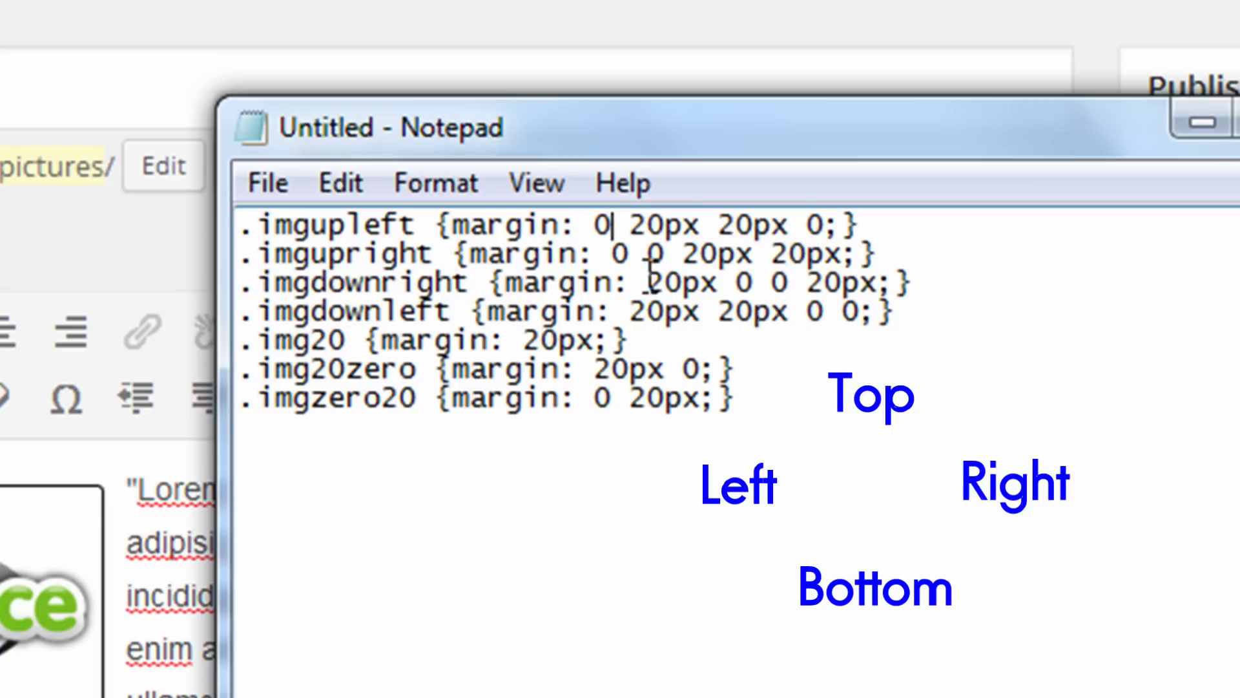
type("px")
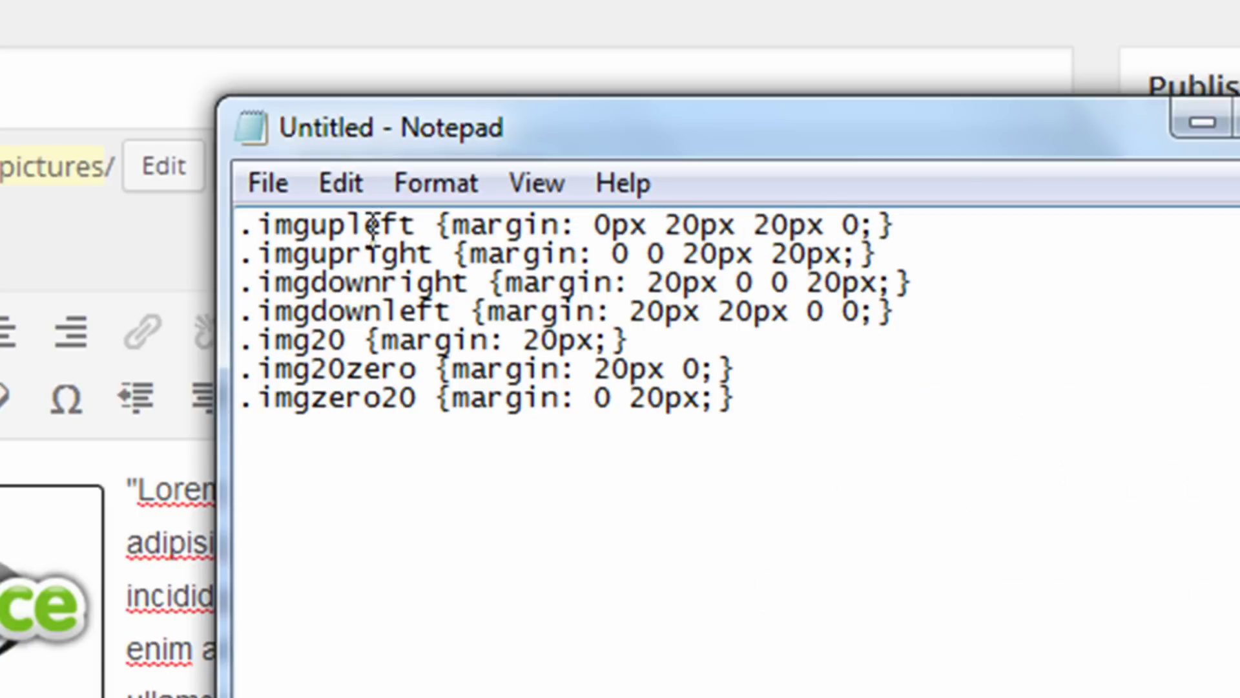
left_click_drag(418, 226, 258, 225)
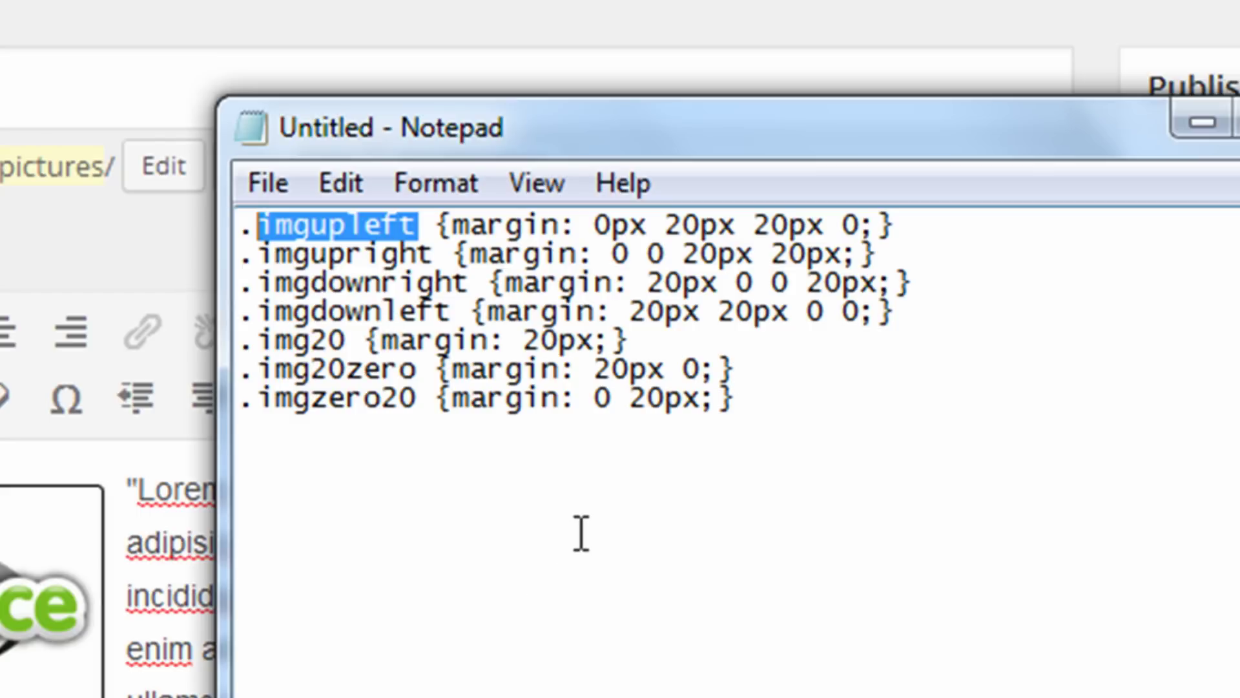
left_click(605, 223)
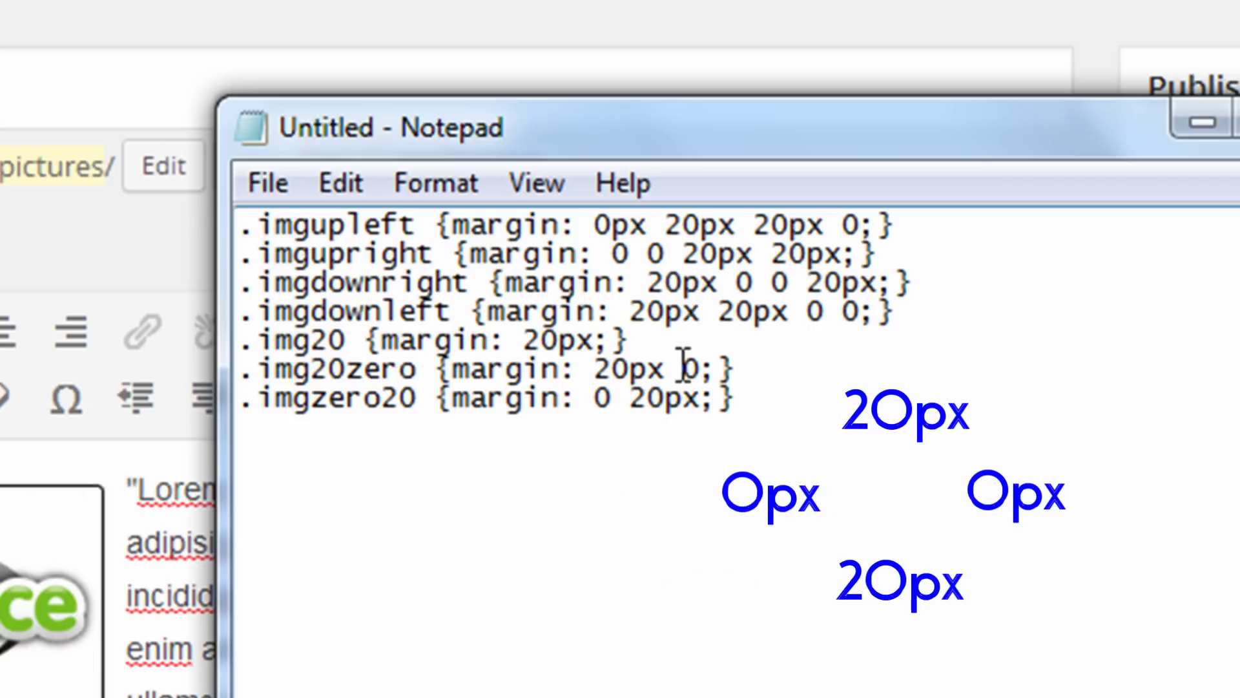
left_click_drag(594, 367, 688, 369)
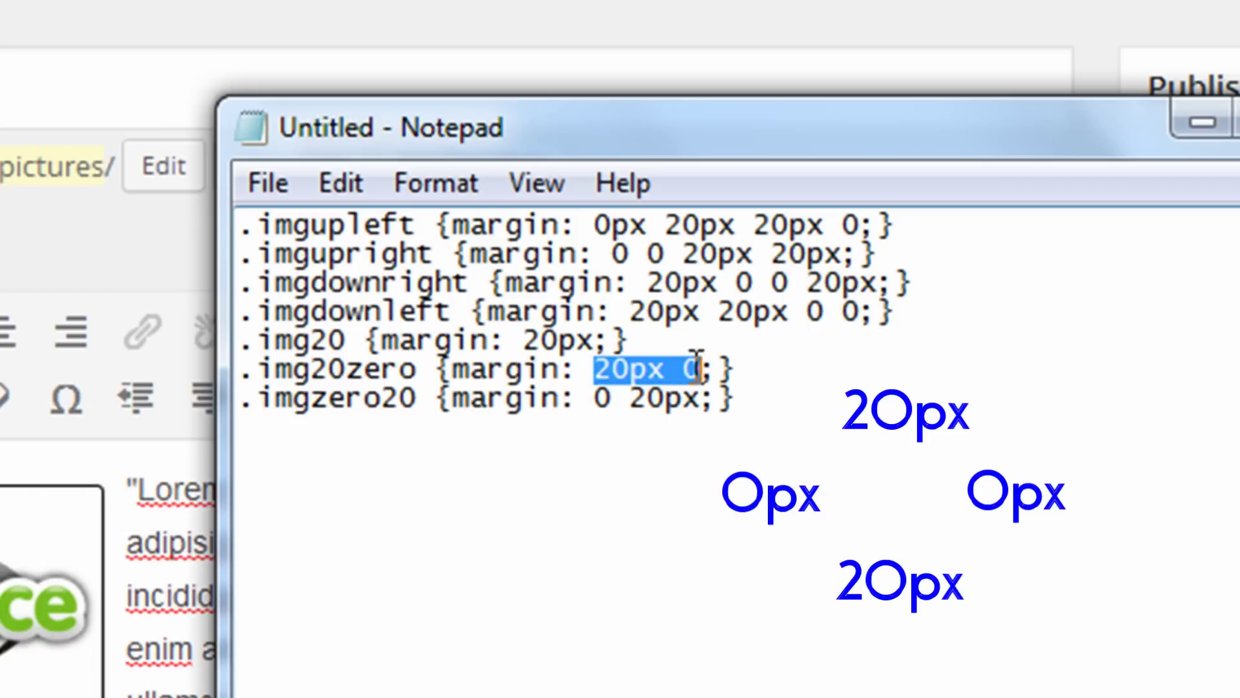
left_click(617, 370)
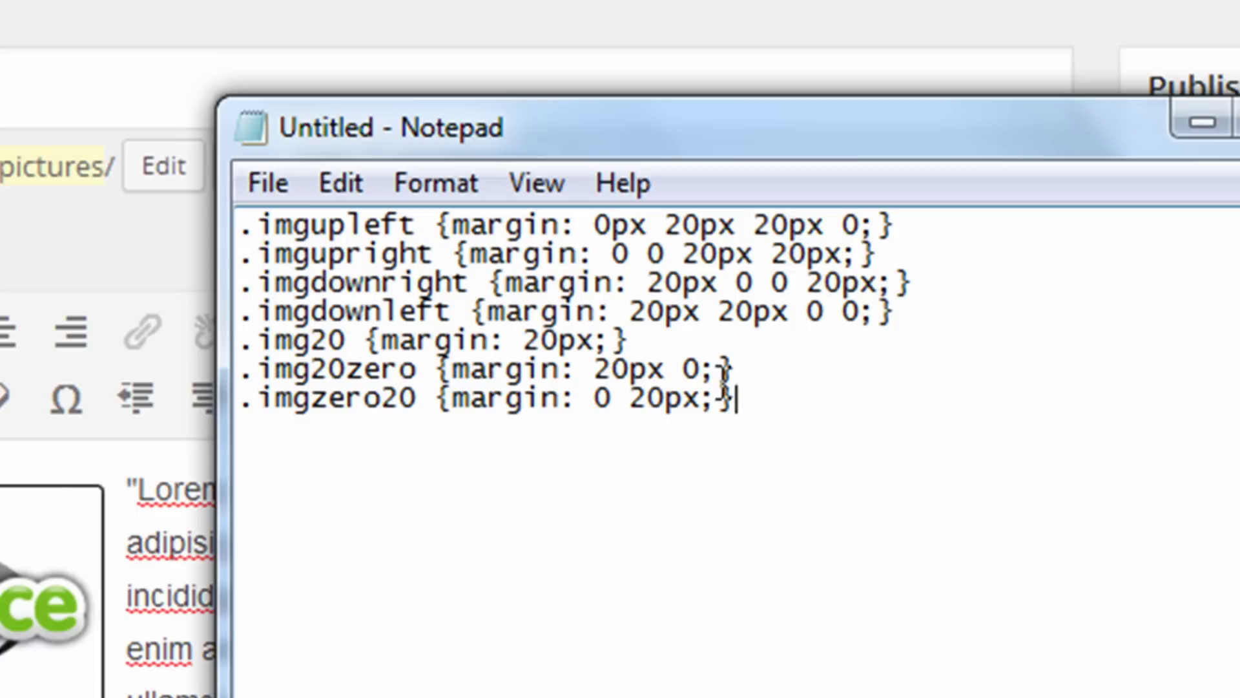
Step: Select all seven margin rules, .imgupleft through .imgzero20, in Notepad for copying
left_click_drag(708, 370, 223, 223)
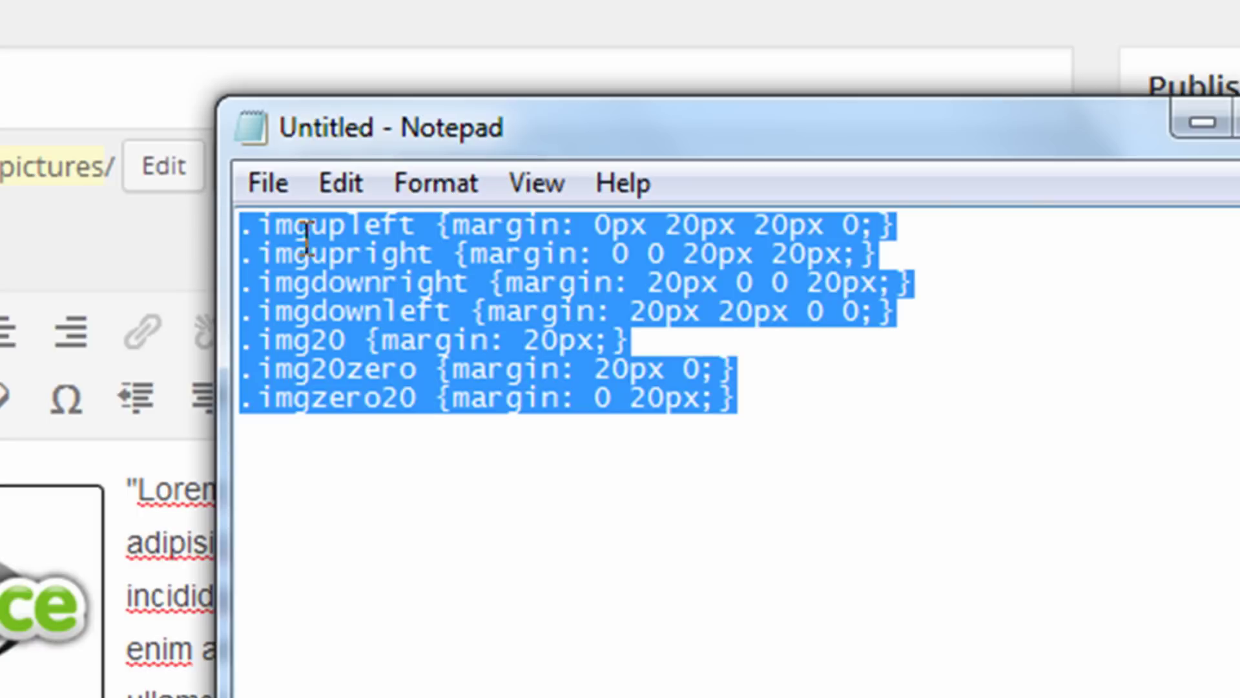
left_click(740, 385)
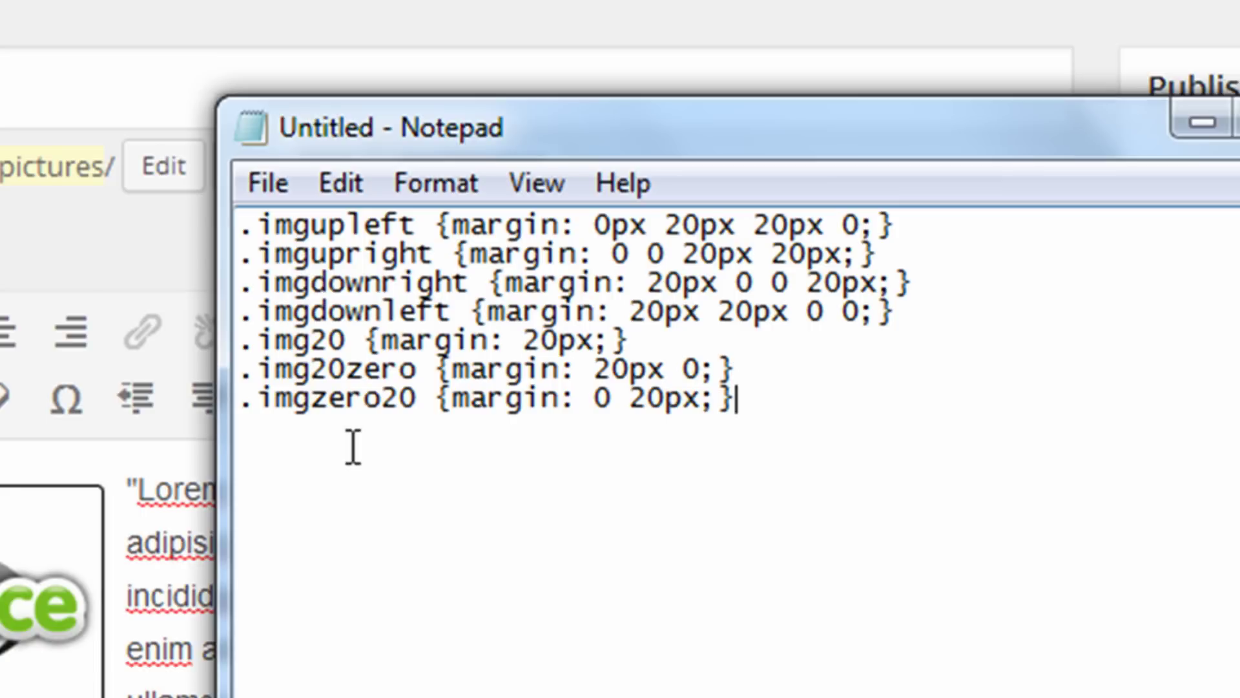
left_click_drag(743, 404, 105, 182)
key("ctrl+c")
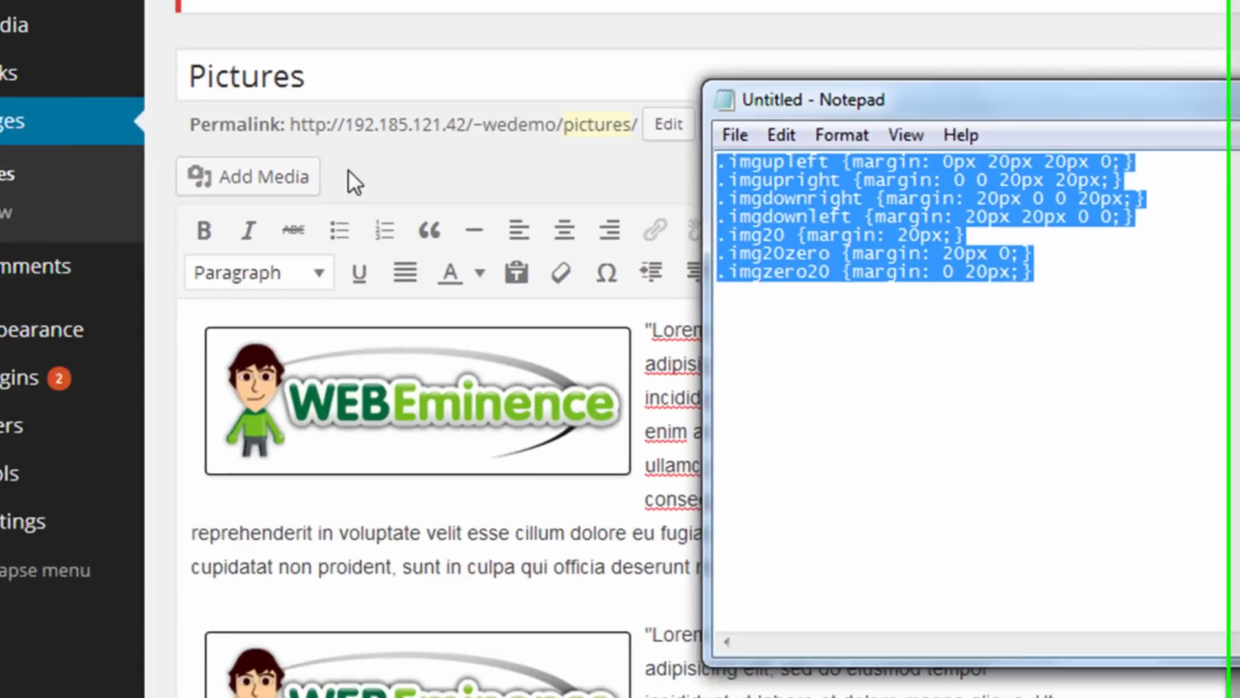
Step: Open the theme's style.css in the editor and paste the seven margin rules into it
left_click(348, 171)
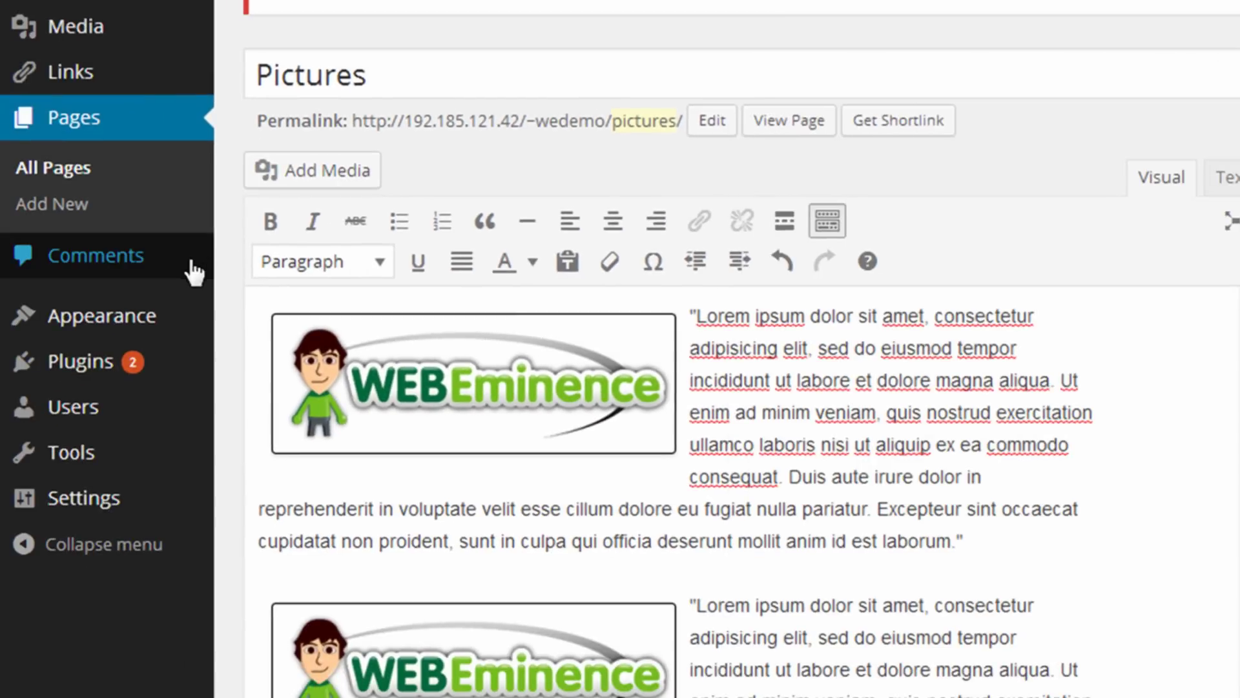
mouse_move(145, 318)
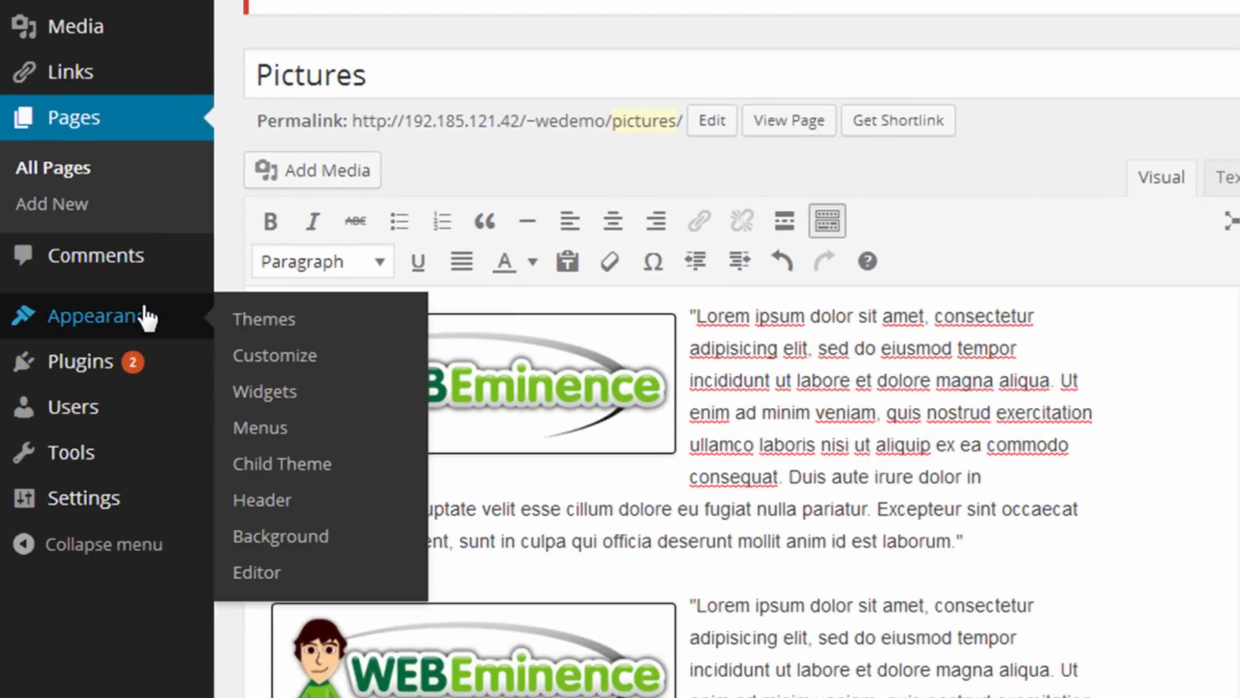
left_click(261, 575)
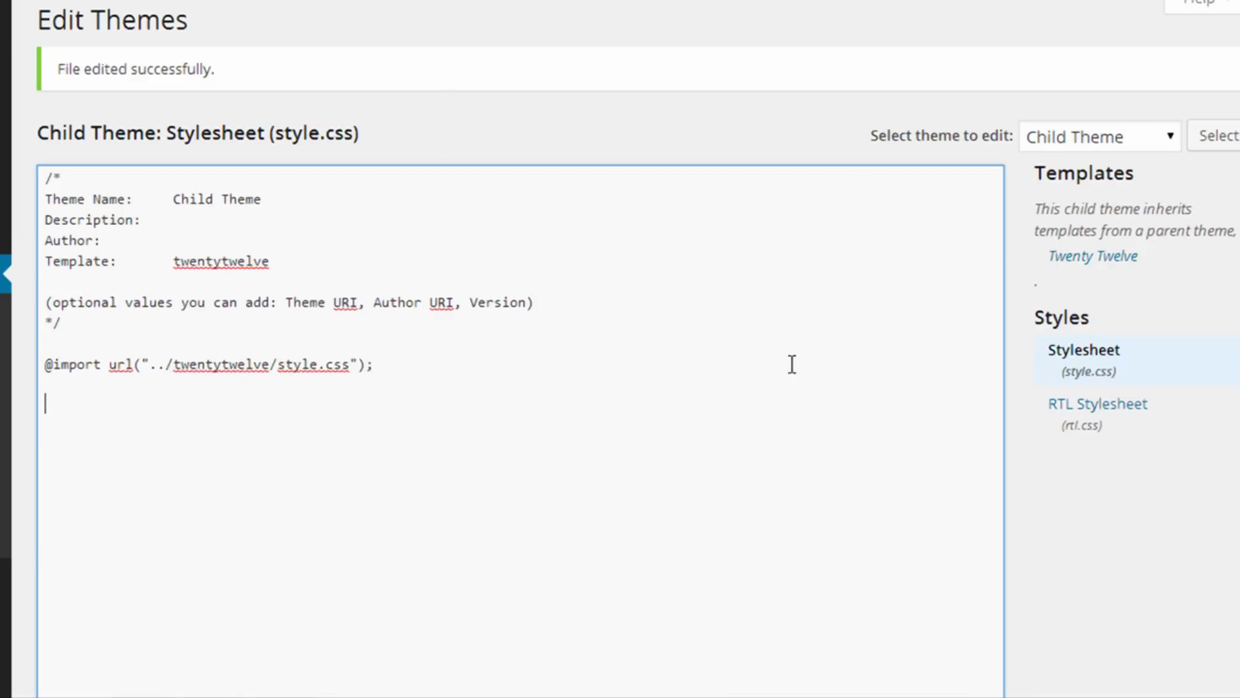
right_click(191, 395)
left_click(290, 186)
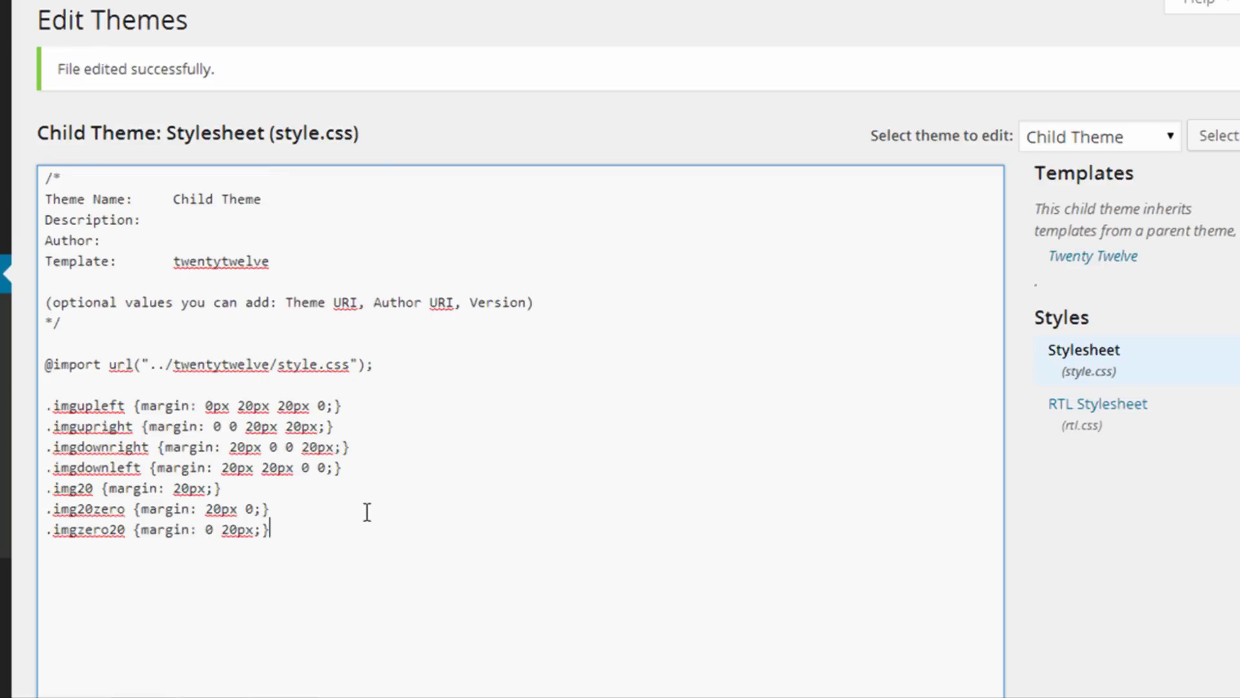
scroll(367, 512, "down", 4)
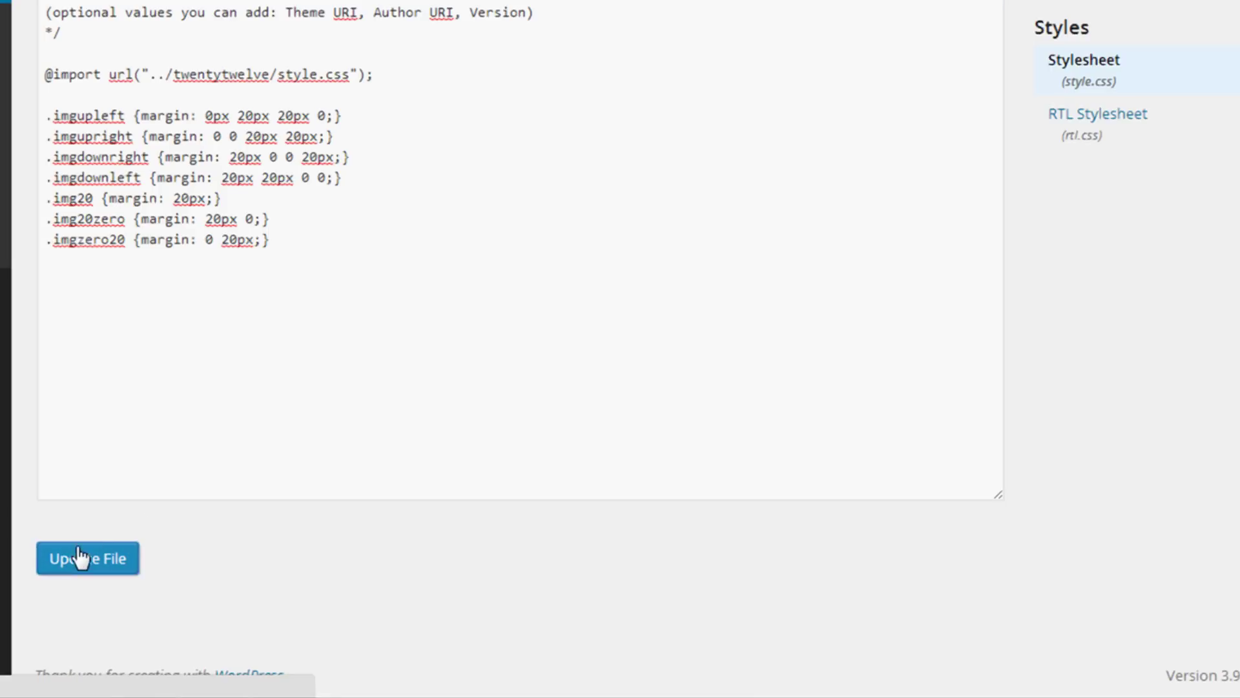
scroll(337, 403, "up", 4)
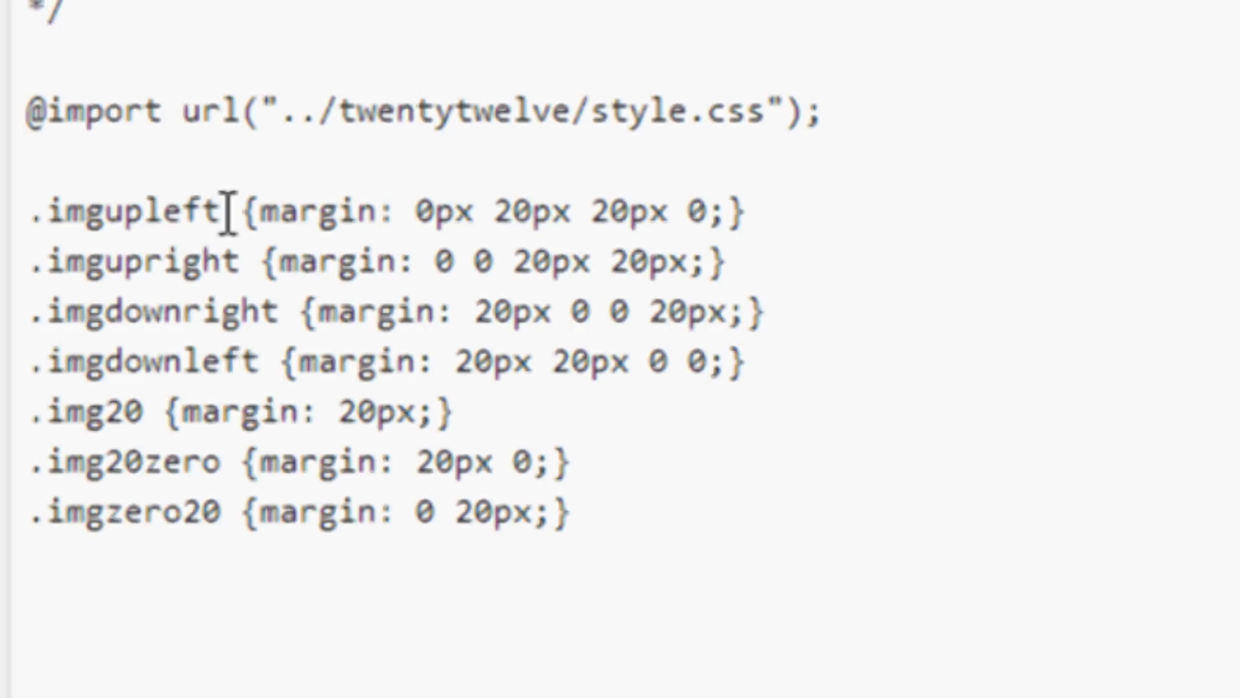
left_click_drag(221, 212, 45, 221)
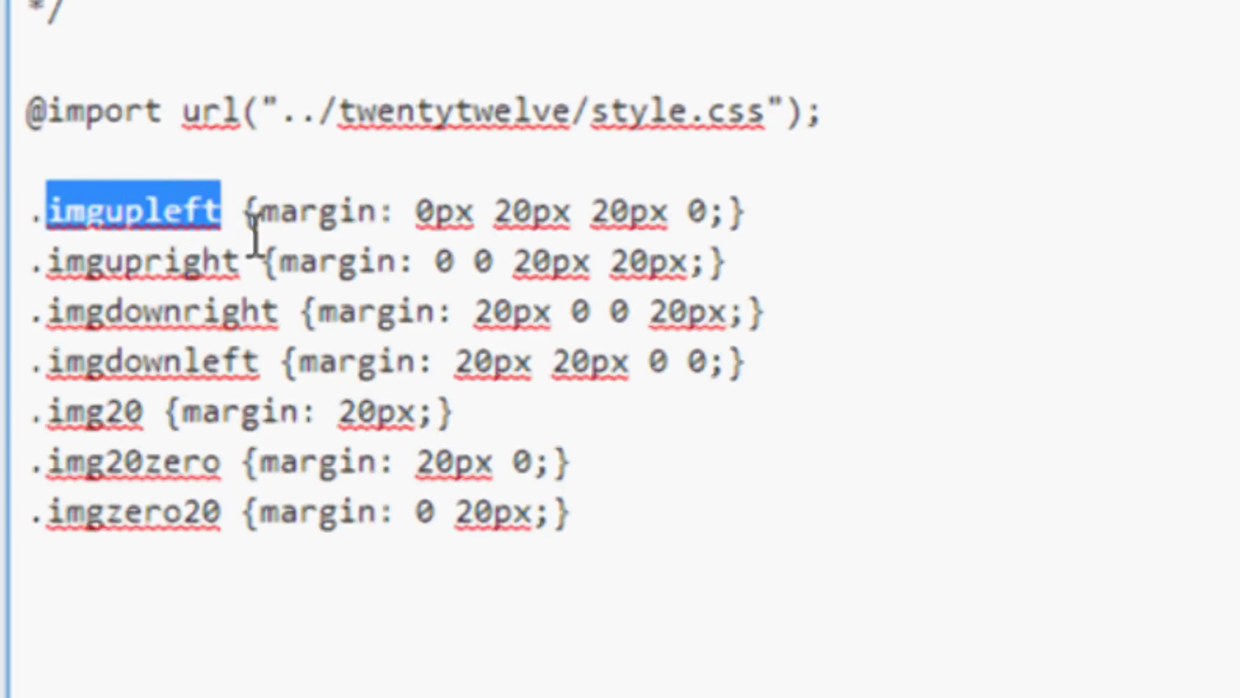
left_click(216, 213)
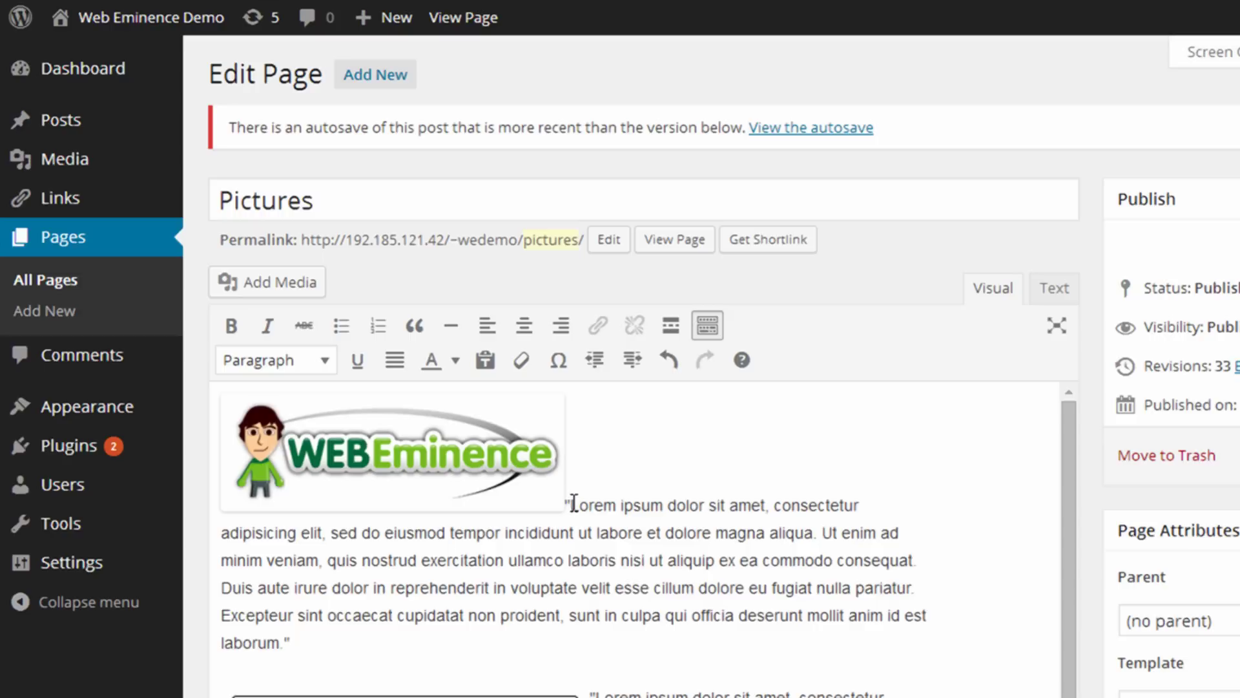
Step: Open the first logo's image details and set its alignment to Left
left_click(507, 496)
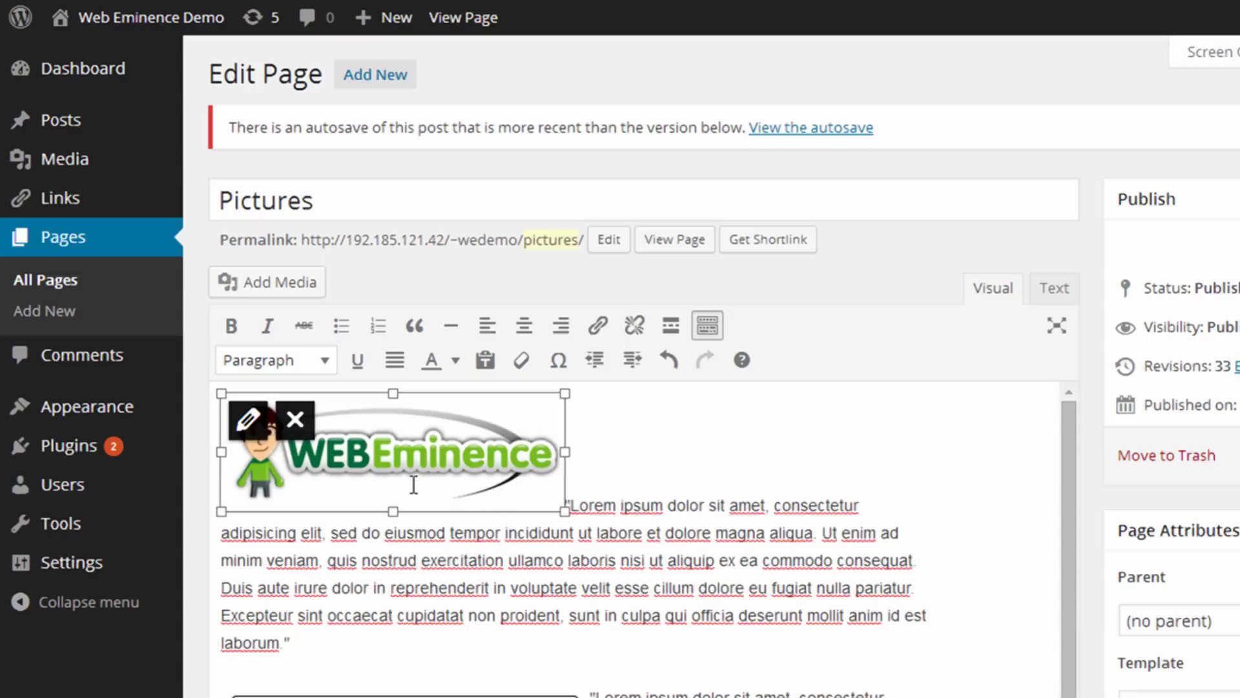
left_click(261, 427)
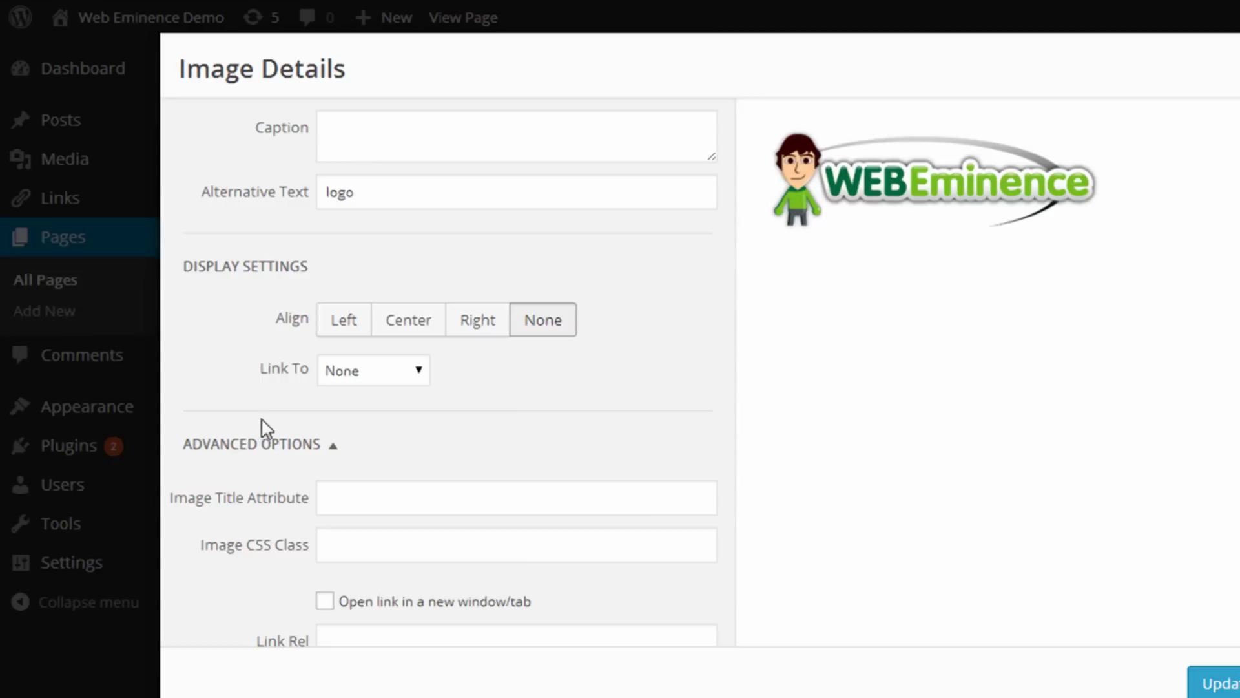
scroll(342, 498, "down", 1)
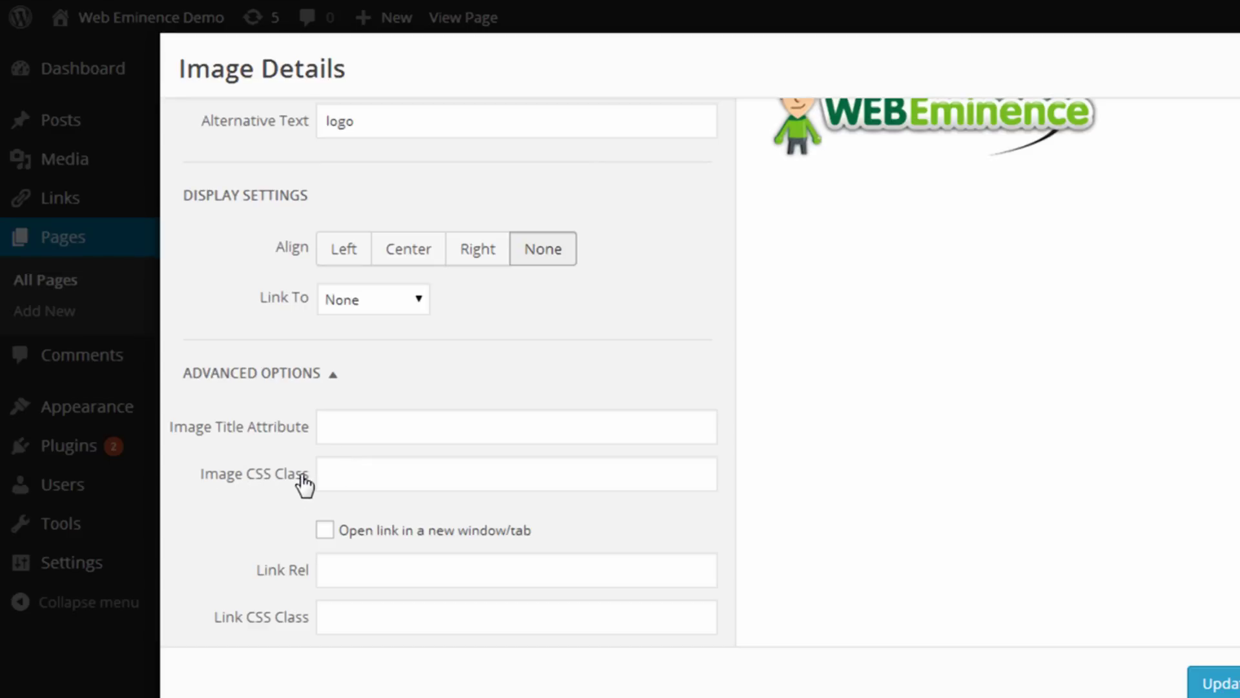
left_click(341, 475)
scroll(342, 475, "up", 1)
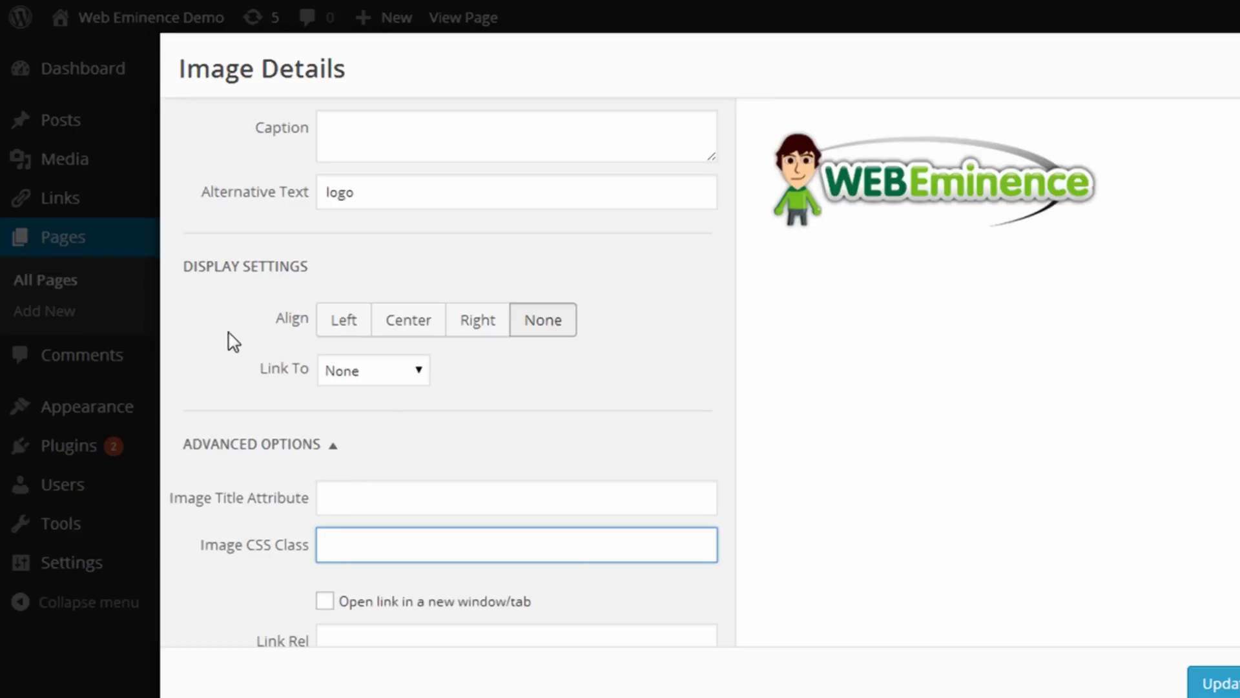
left_click(333, 337)
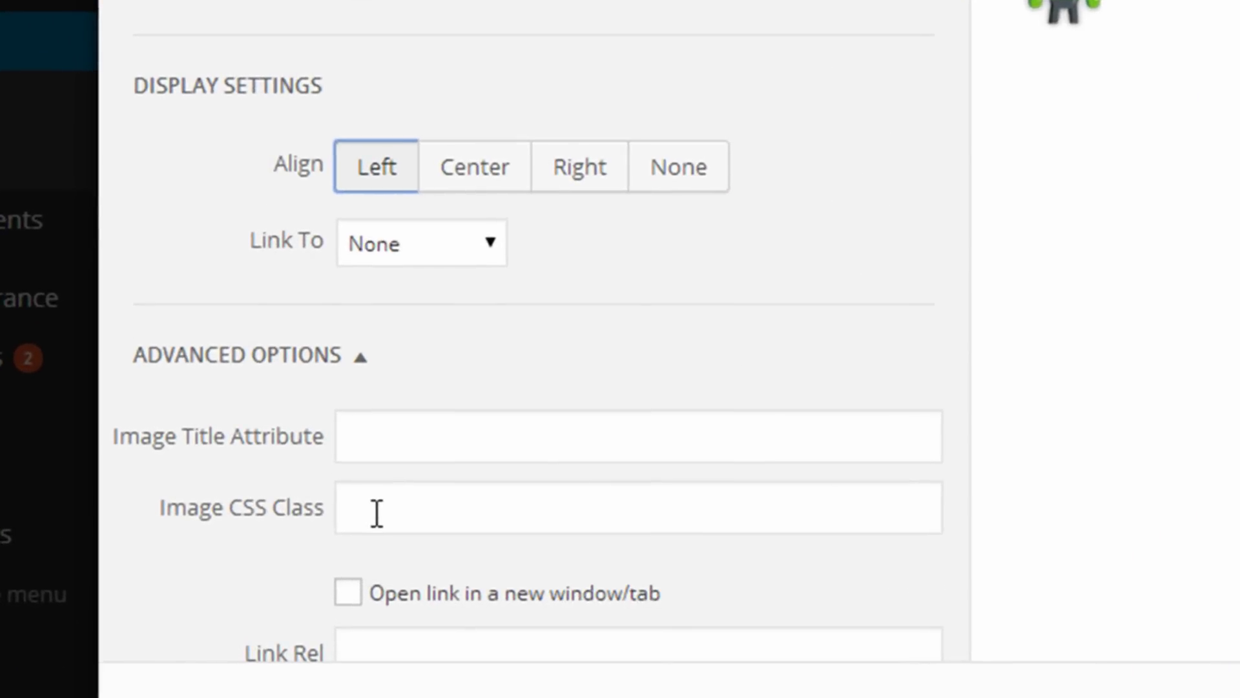
Step: Enter imgupleft as the Image CSS Class and view the paragraph wrapping beside it
left_click(377, 514)
type("imgupleft")
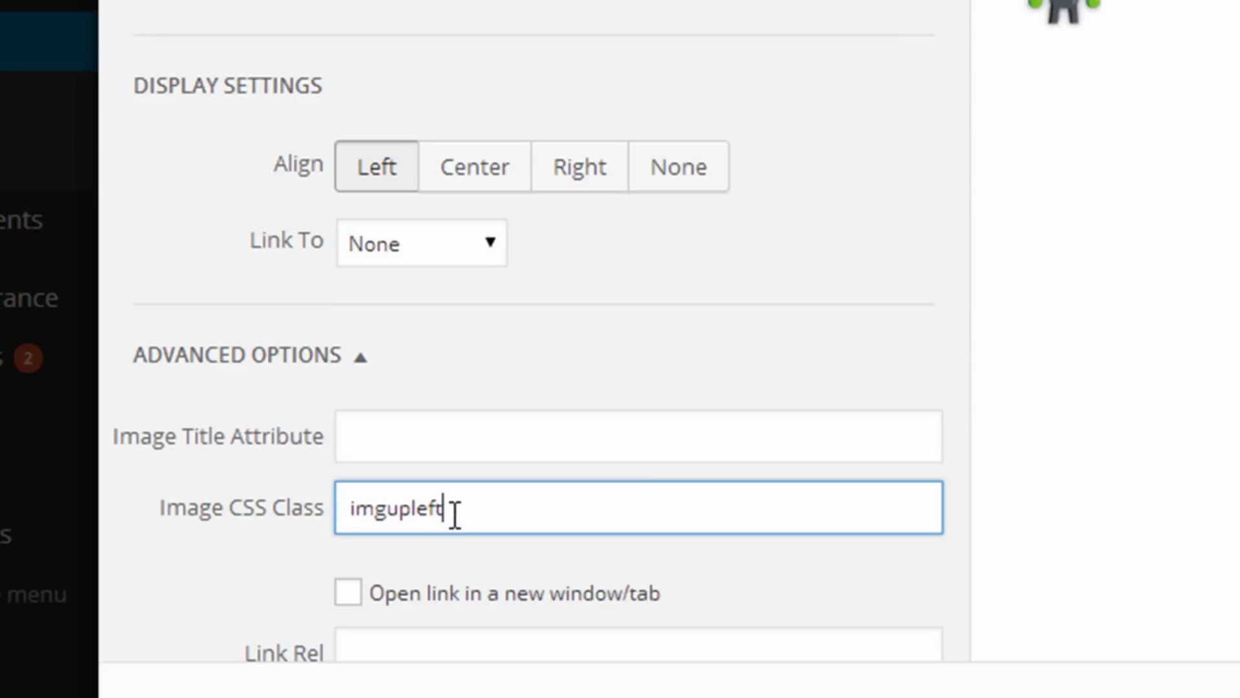
left_click(340, 514)
type(".")
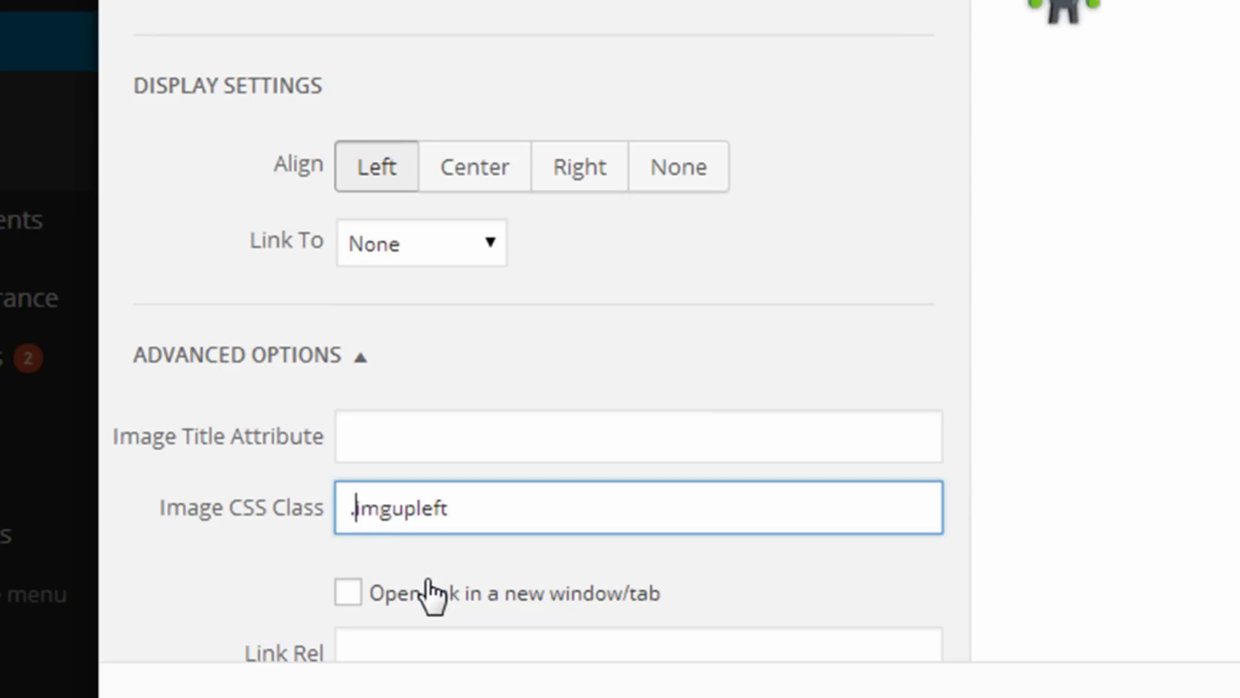
key("BackSpace")
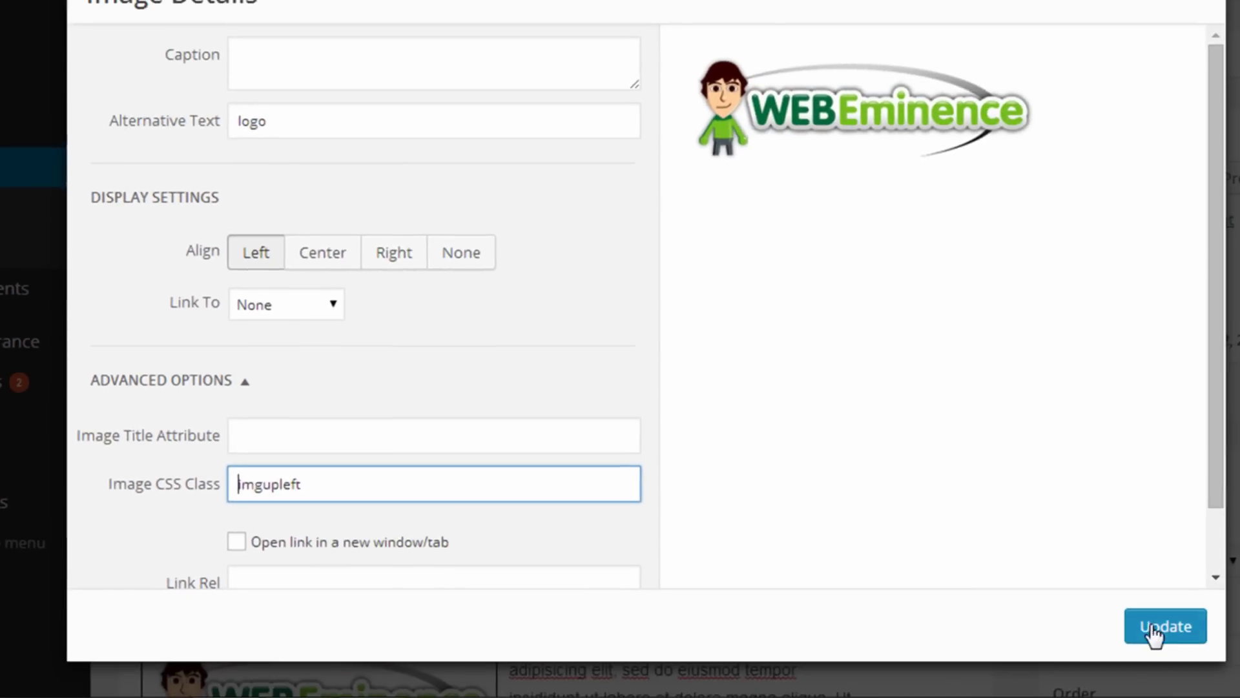
left_click(1153, 630)
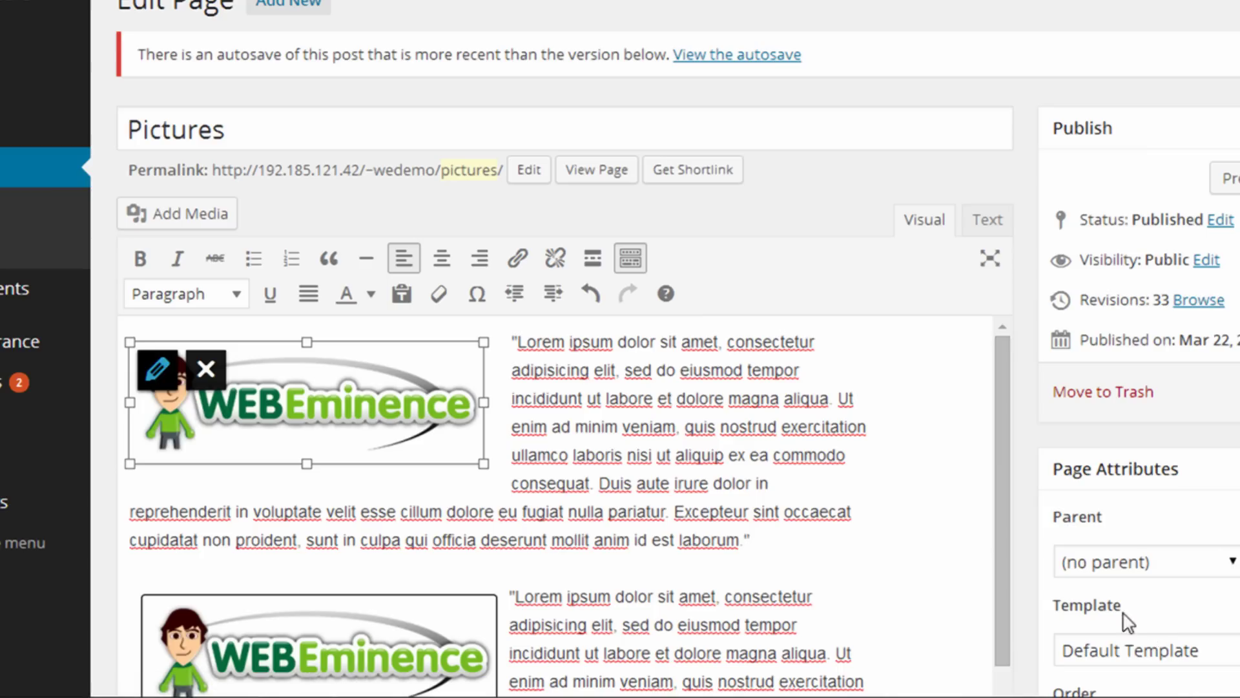
left_click(568, 421)
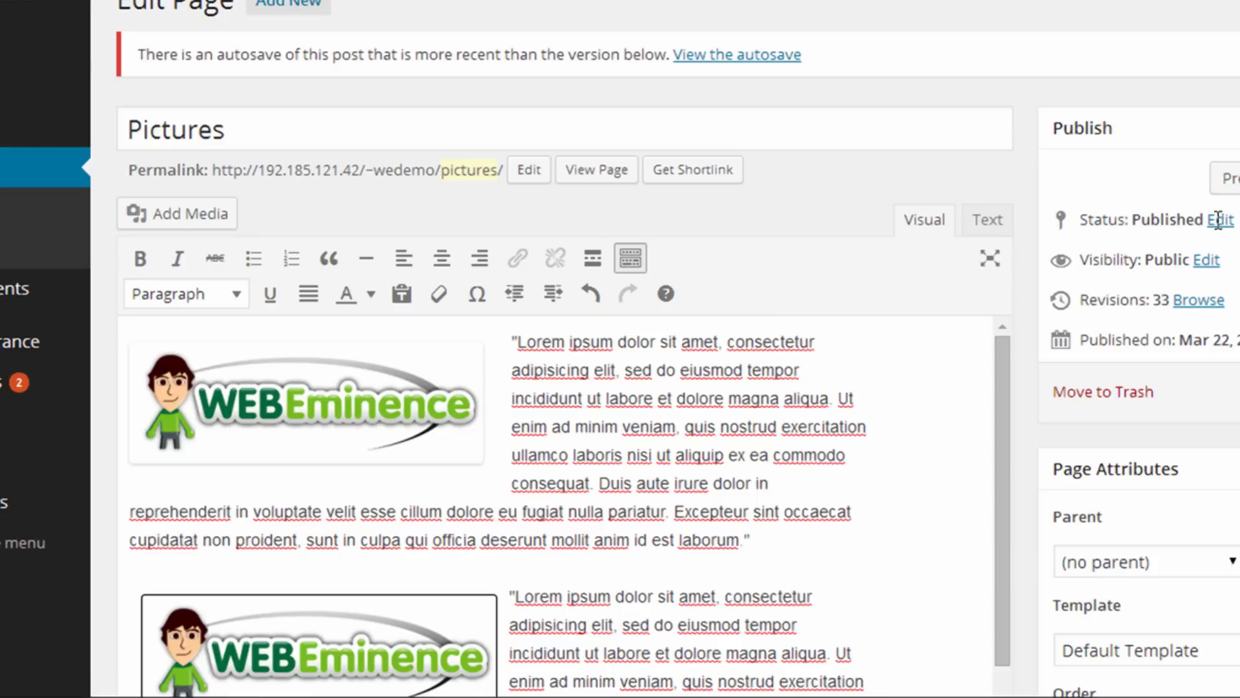
Step: Right-align the first logo and change its CSS class from imgupleft to imgupright
left_click(437, 407)
left_click(161, 366)
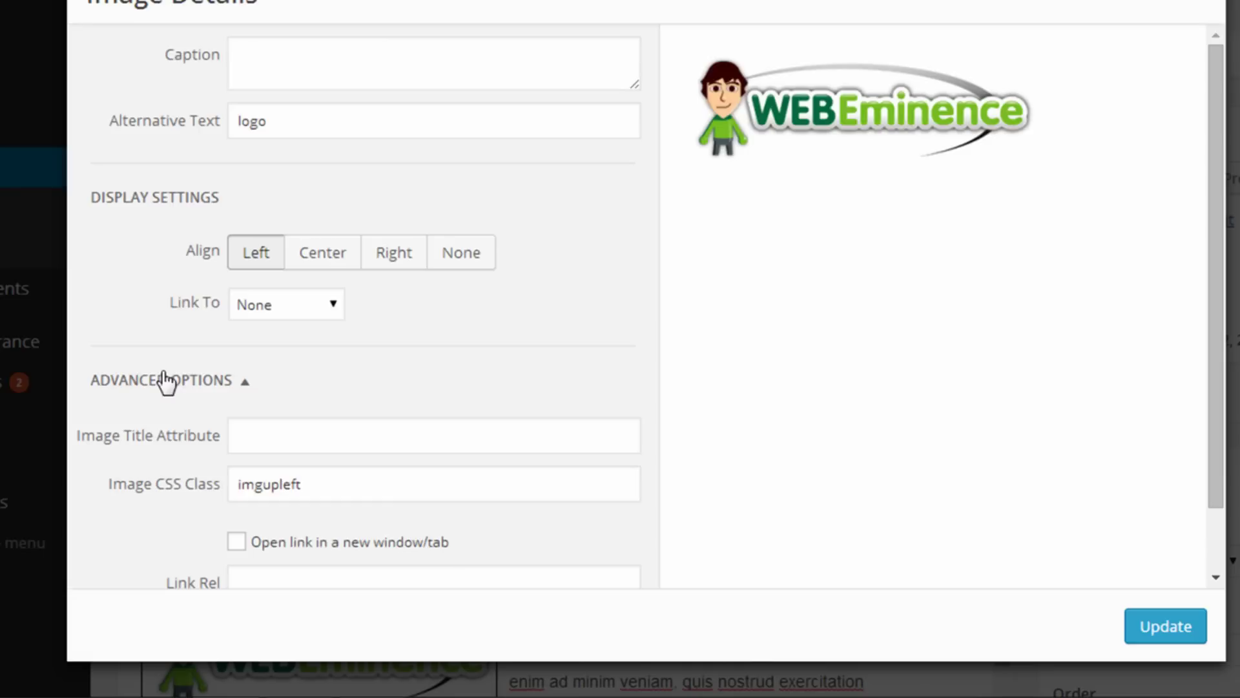
left_click(390, 259)
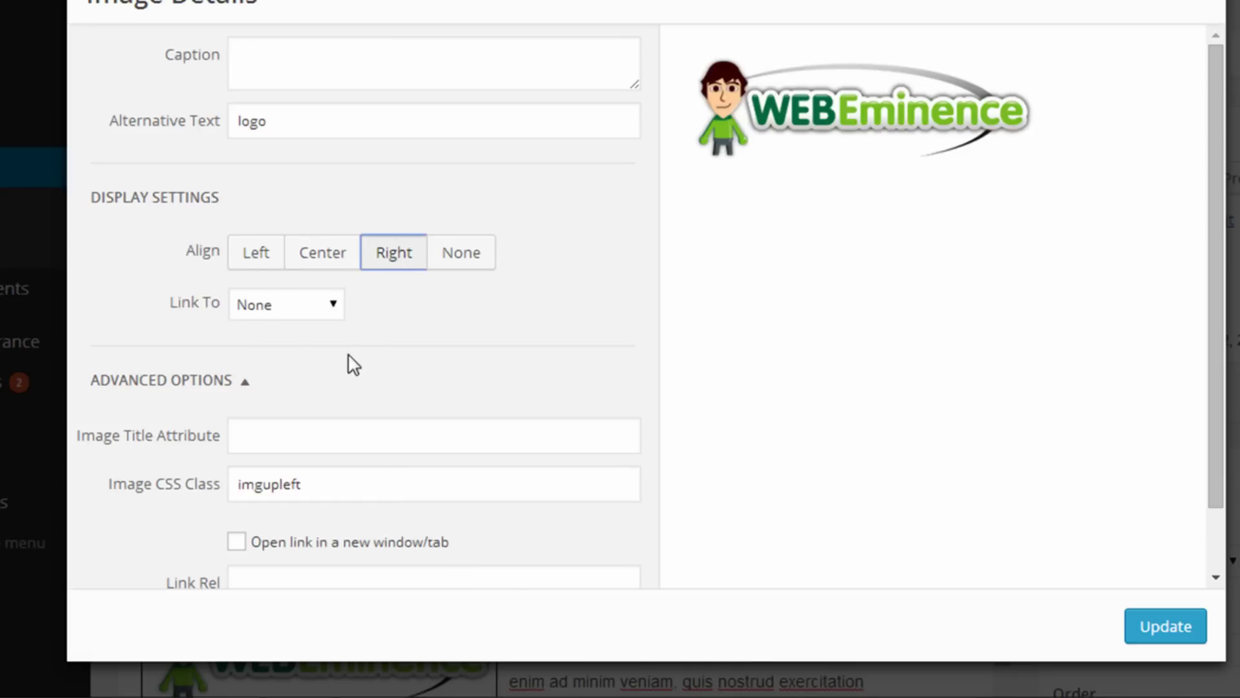
left_click_drag(318, 494, 279, 489)
type("right")
key("Return")
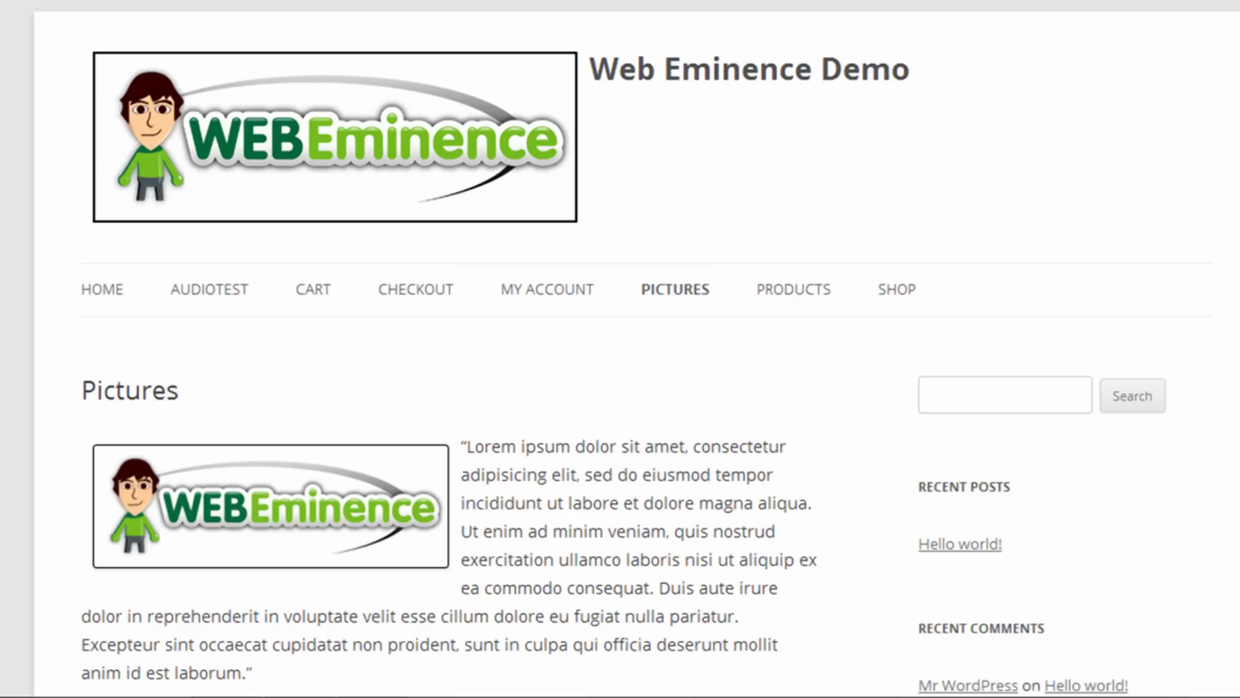
Step: Reload the live Pictures page and inspect the spacing around the right-aligned first logo
key("F5")
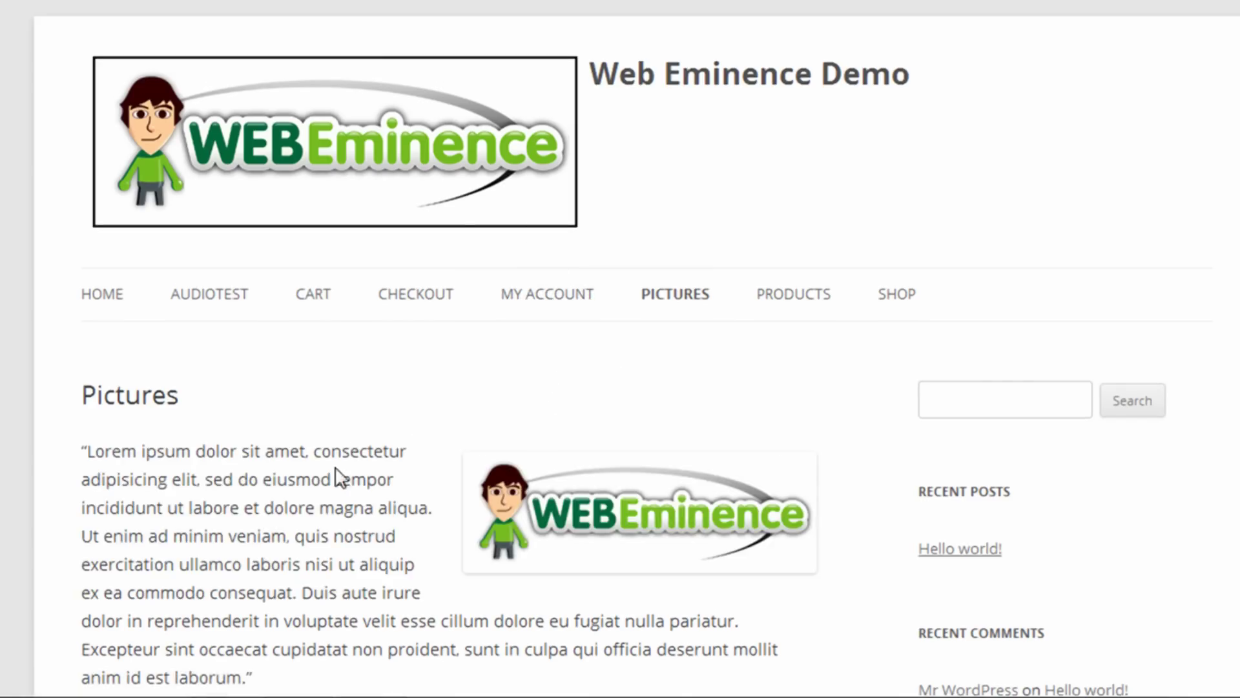
scroll(288, 509, "down", 3)
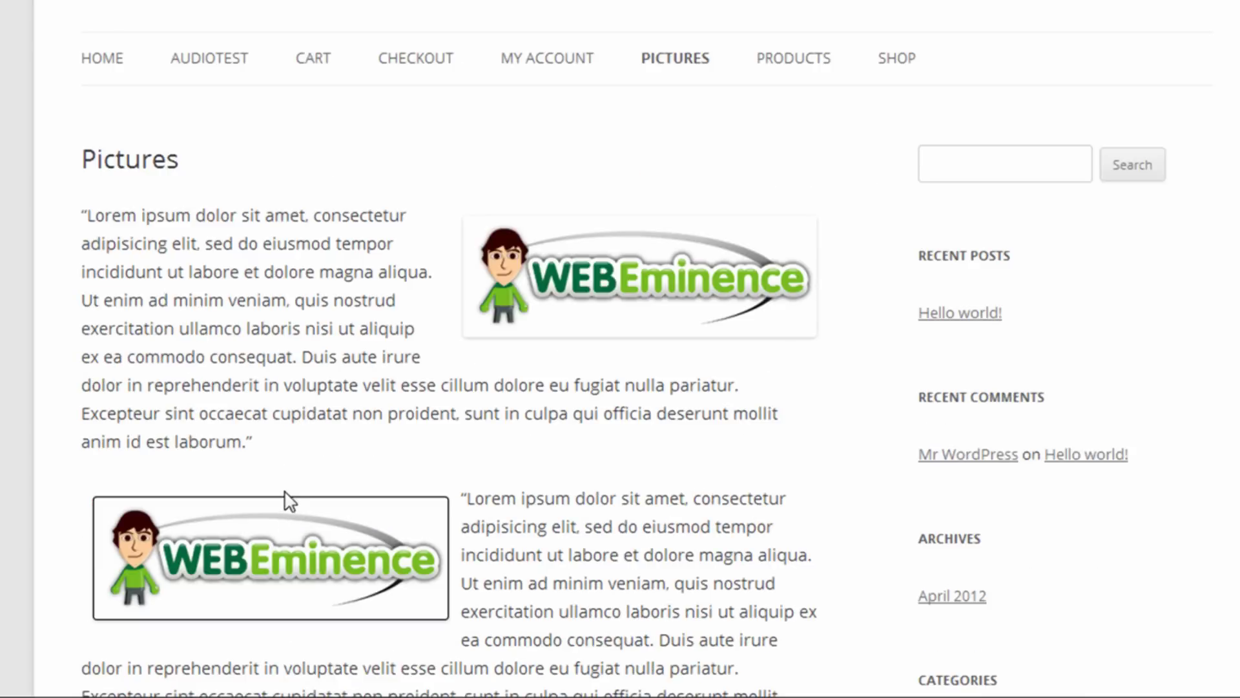
key("ctrl+shift+d")
mouse_move(460, 277)
left_mouse_down()
mouse_move(423, 274)
mouse_move(445, 289)
left_mouse_up()
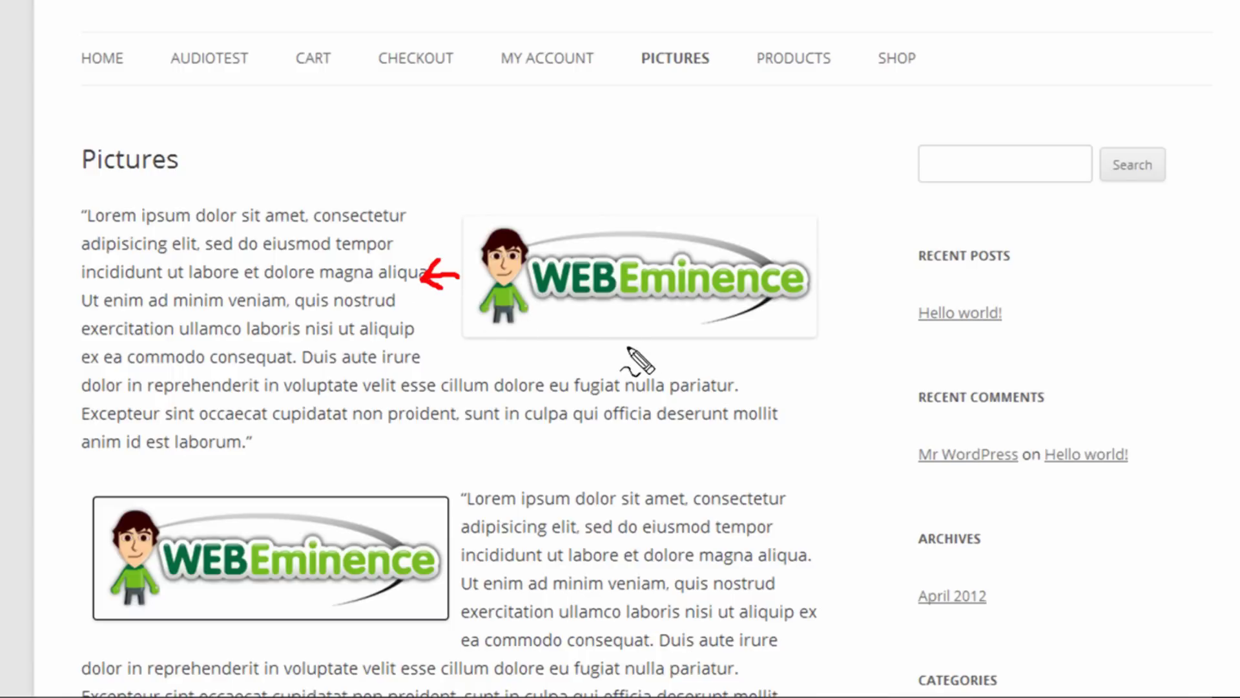
mouse_move(628, 349)
left_mouse_down()
mouse_move(630, 381)
mouse_move(653, 366)
left_mouse_up()
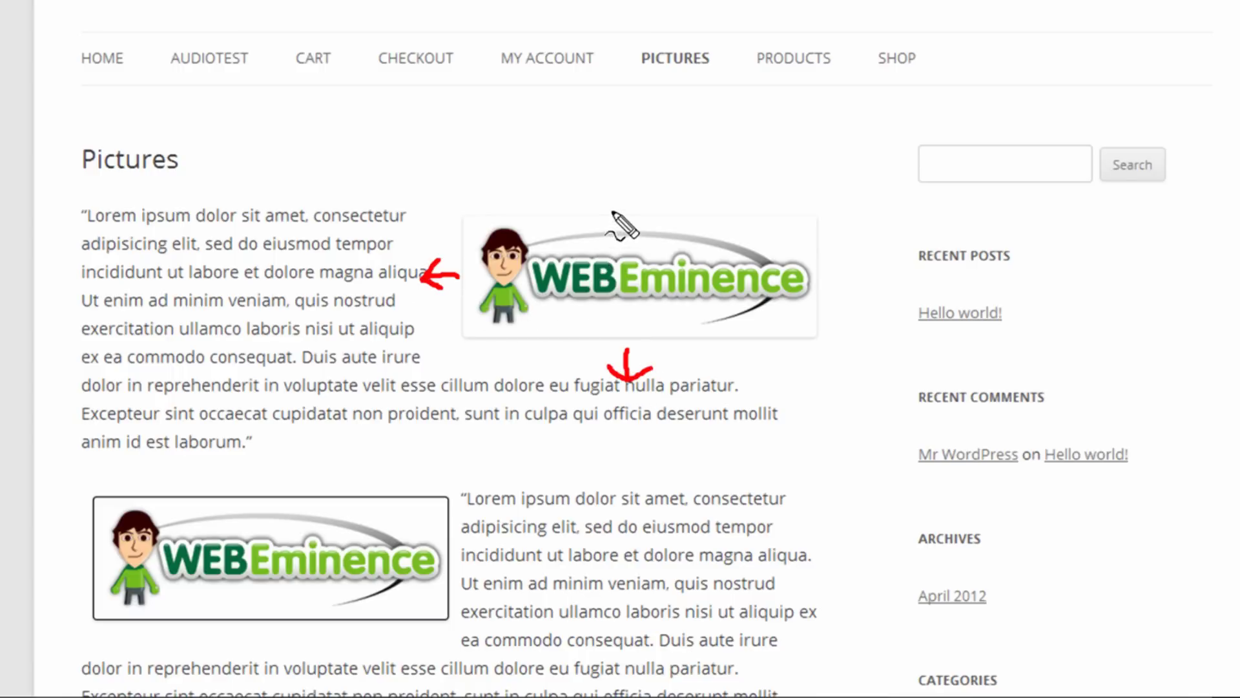
left_click_drag(599, 204, 643, 206)
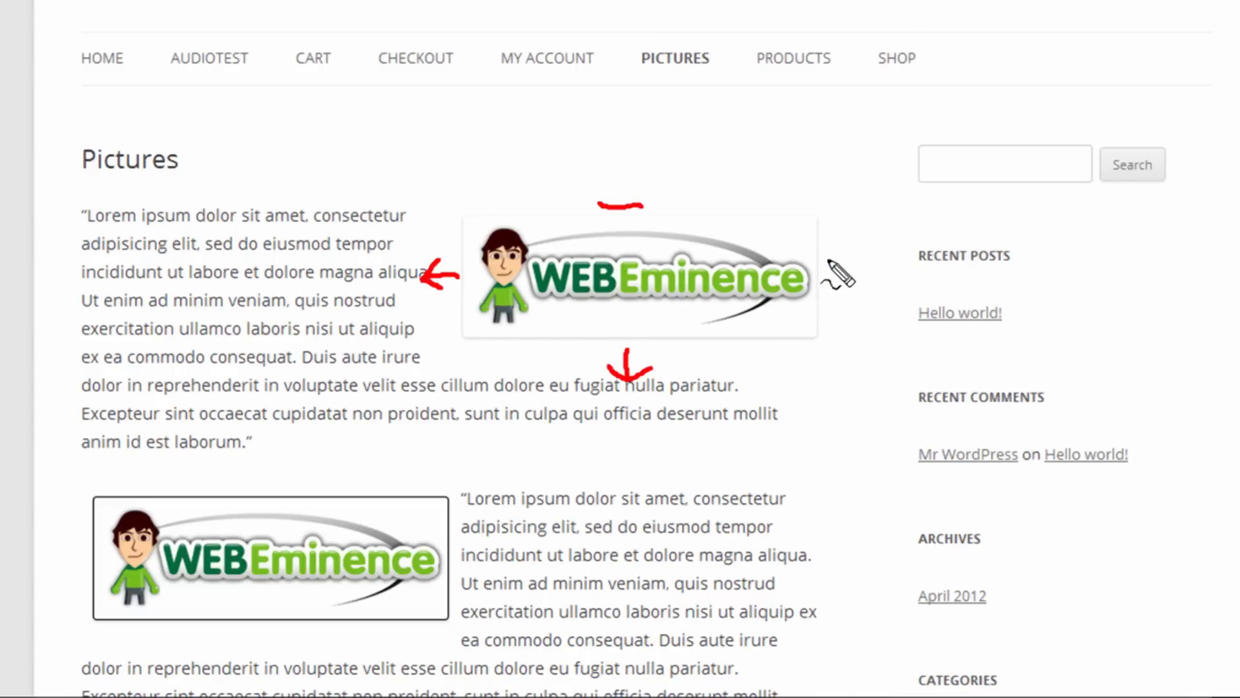
left_click_drag(829, 260, 823, 295)
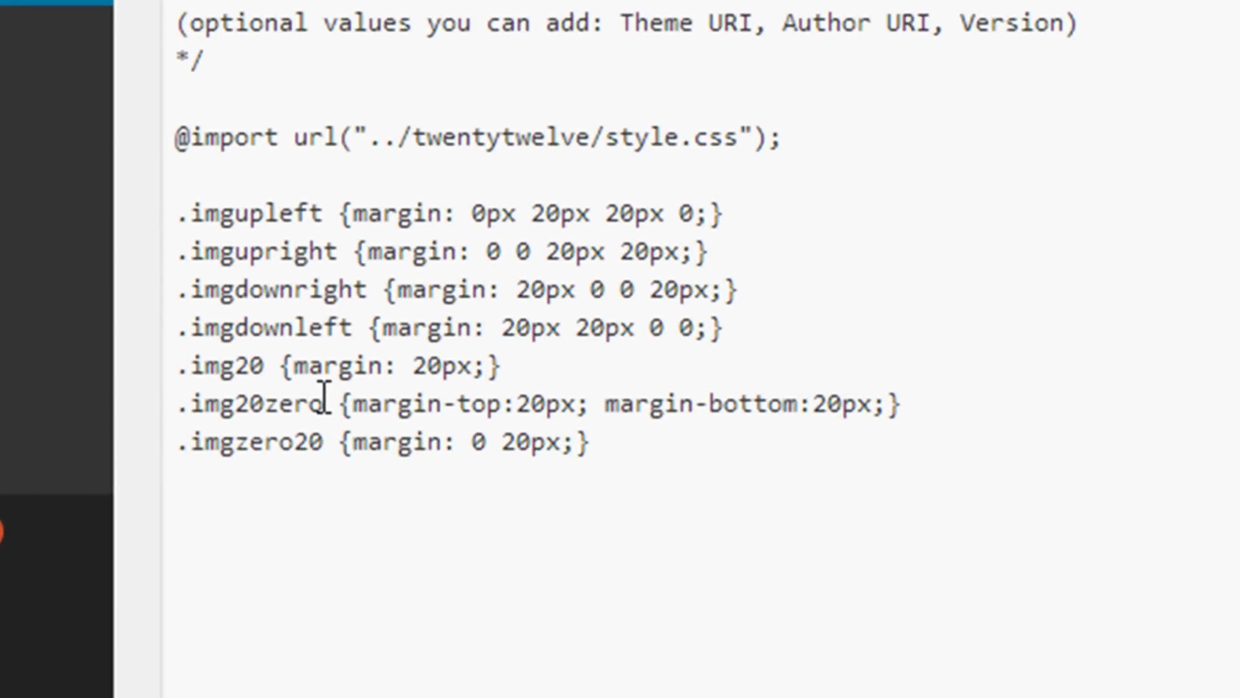
Step: Change the .imgzero20 rule in style.css to margin-right:20px; margin-left:20px;
left_click_drag(325, 403, 192, 414)
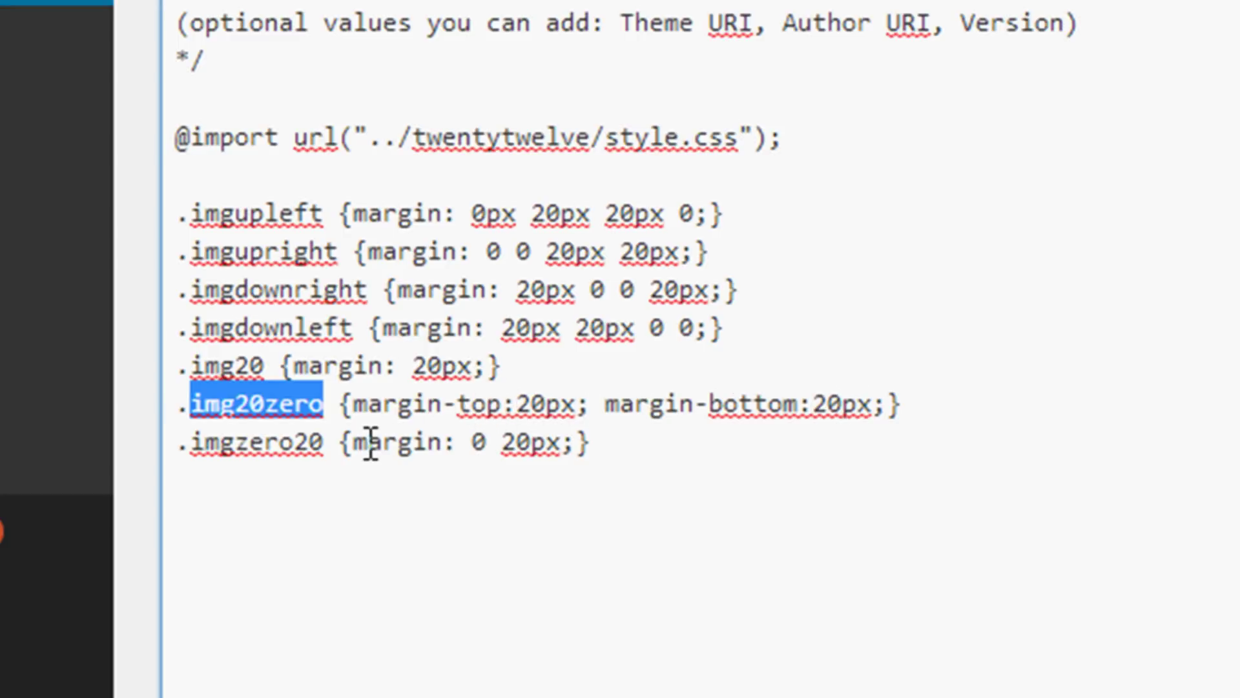
left_click_drag(443, 444, 574, 455)
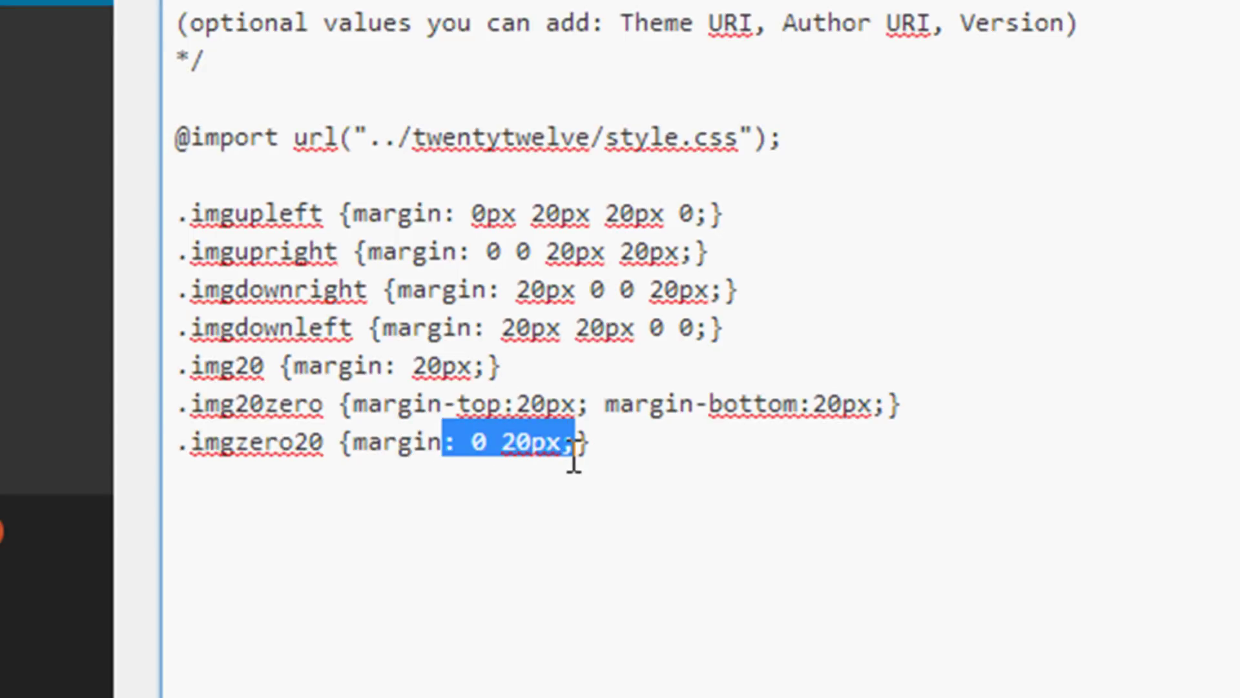
type("-r")
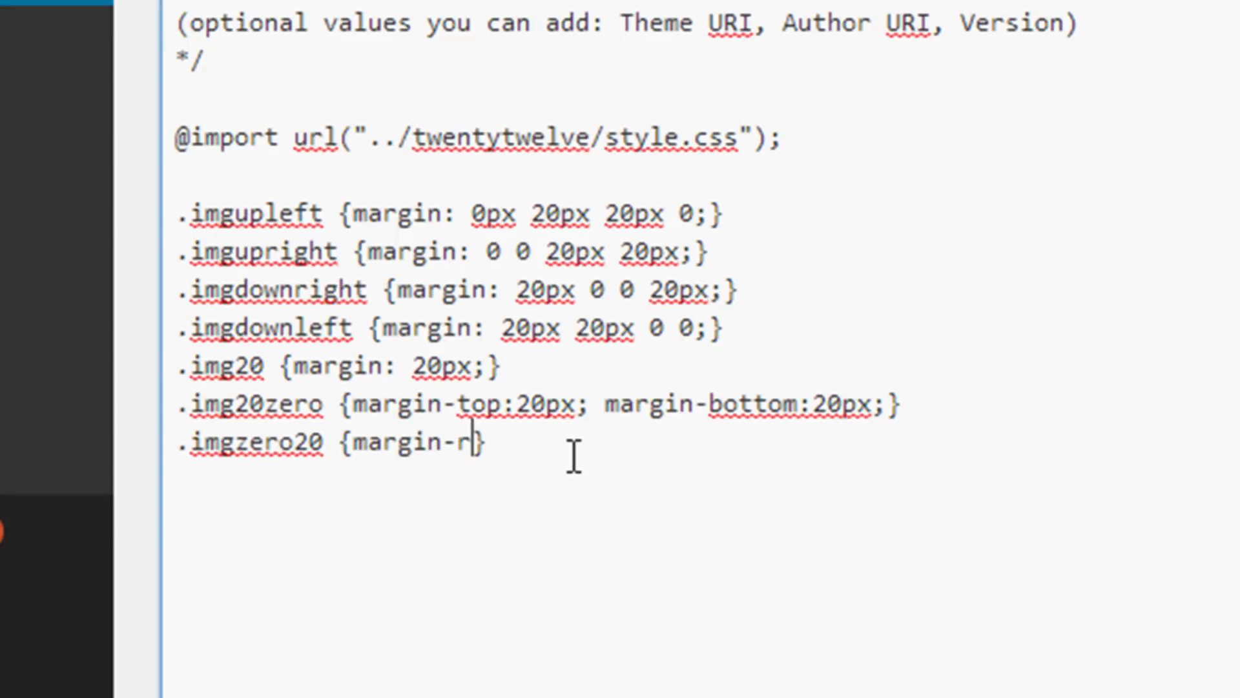
type("ight:20px;")
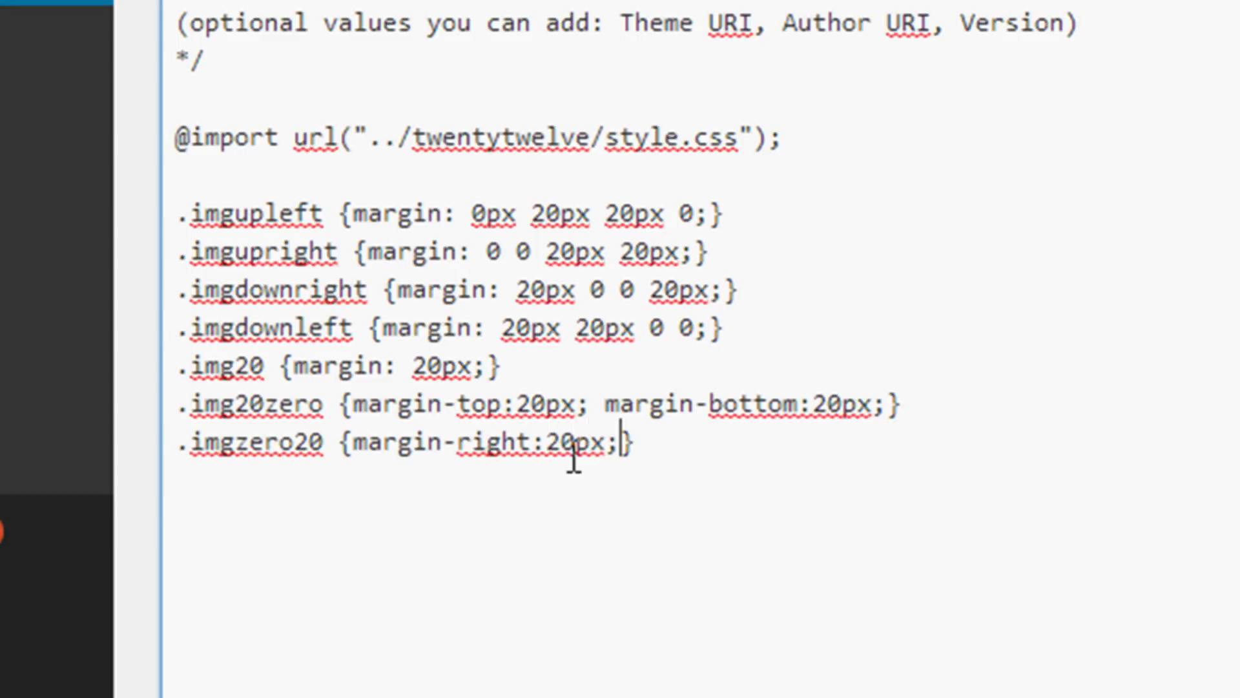
type(" margin")
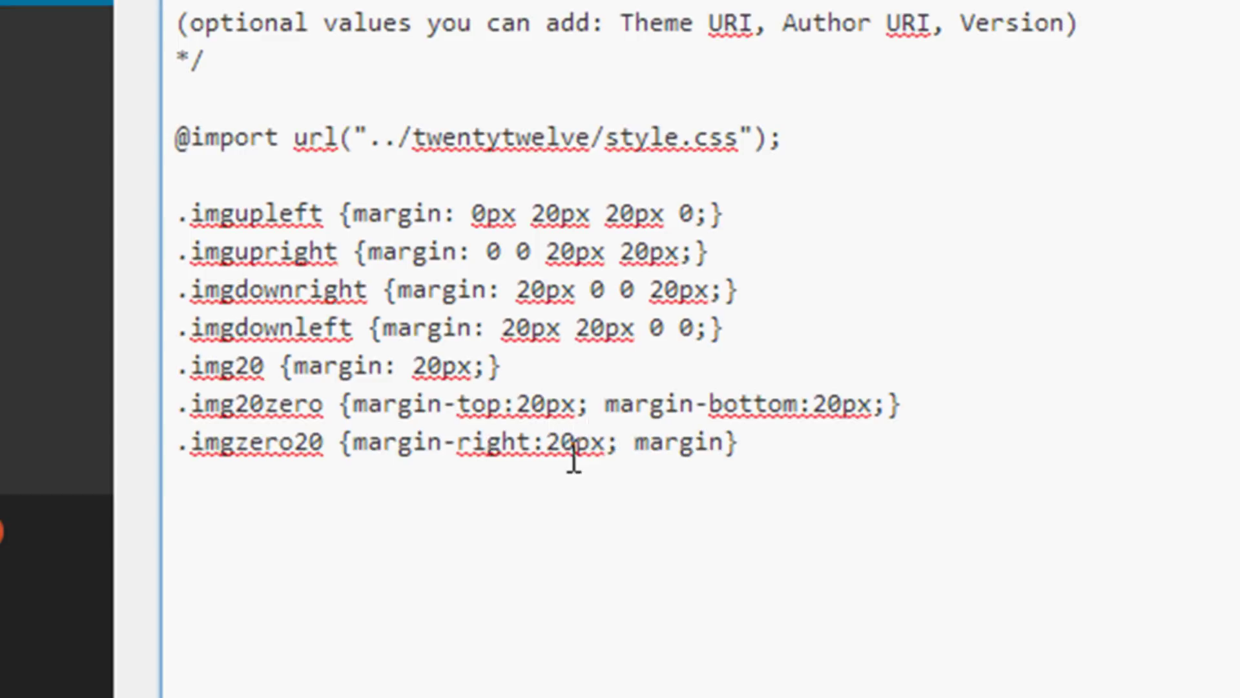
type("-left:20")
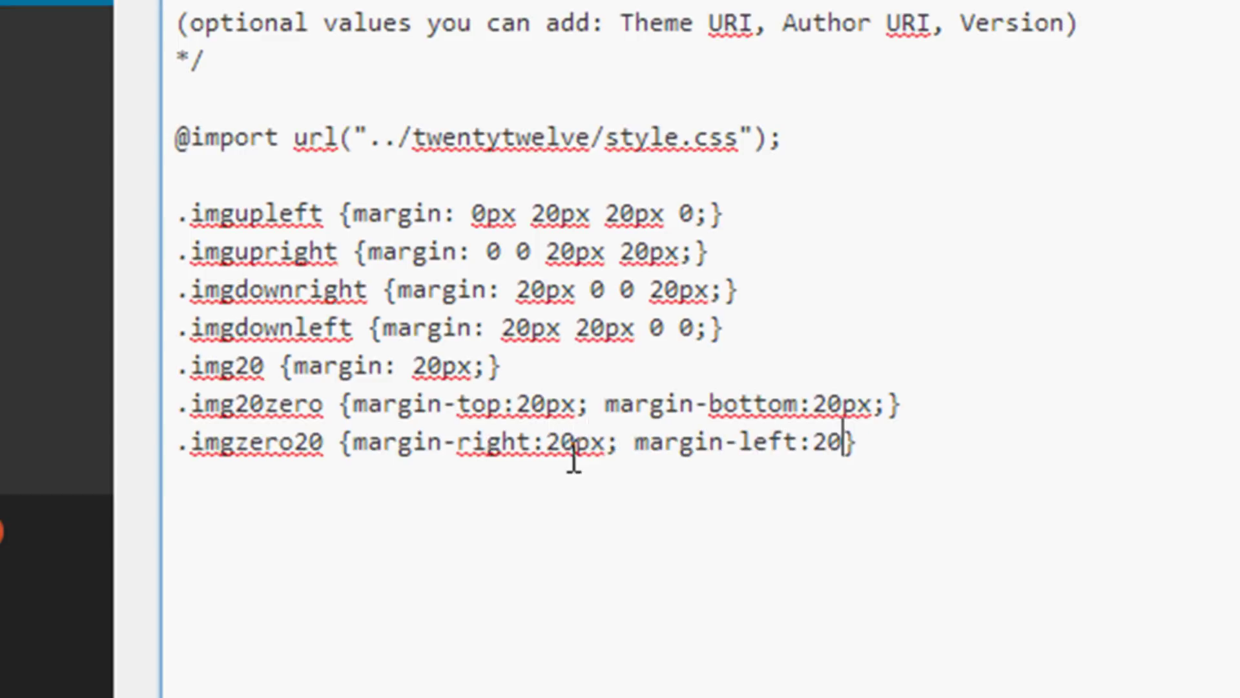
type("px;")
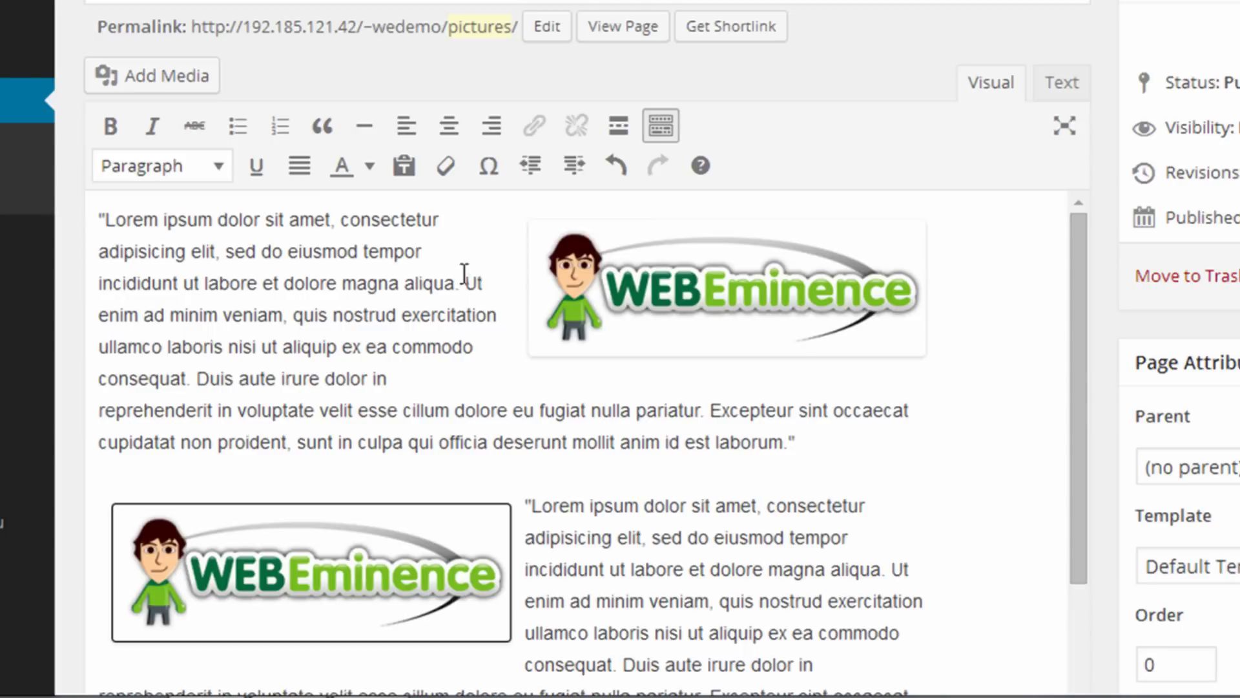
Step: Align the first logo center and change its CSS class to img20zero
left_click(591, 291)
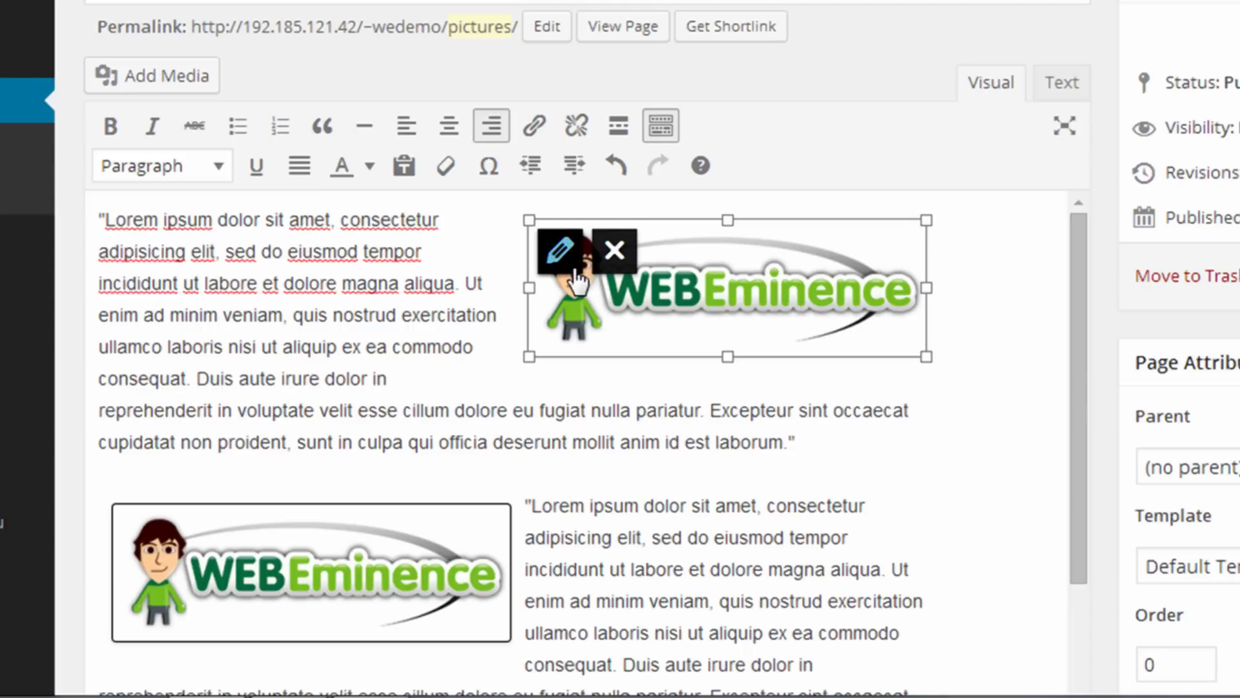
left_click(560, 251)
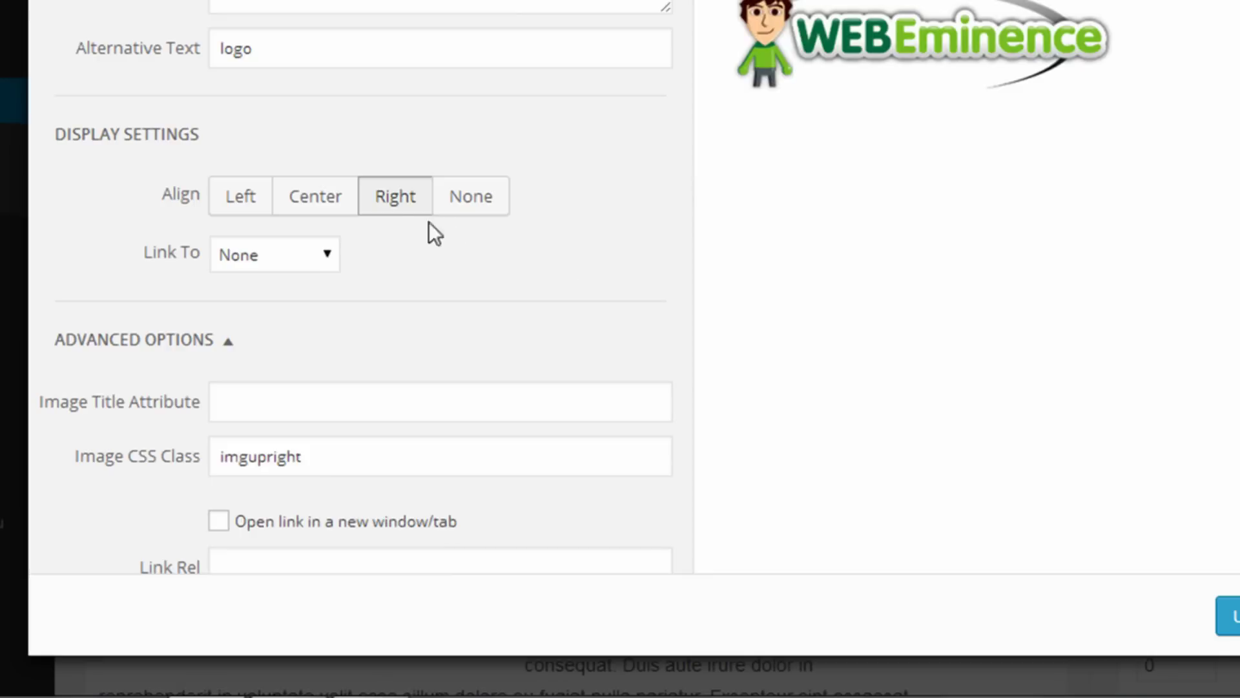
left_click(314, 197)
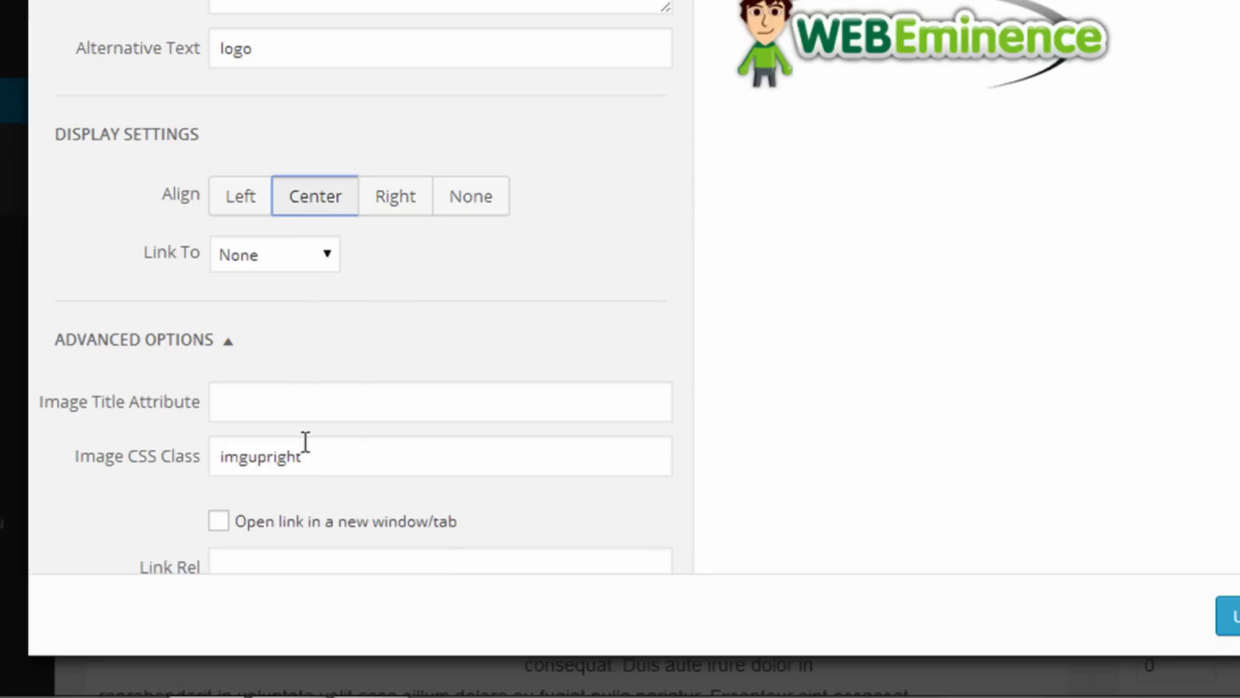
left_click_drag(319, 456, 249, 455)
type("20zero")
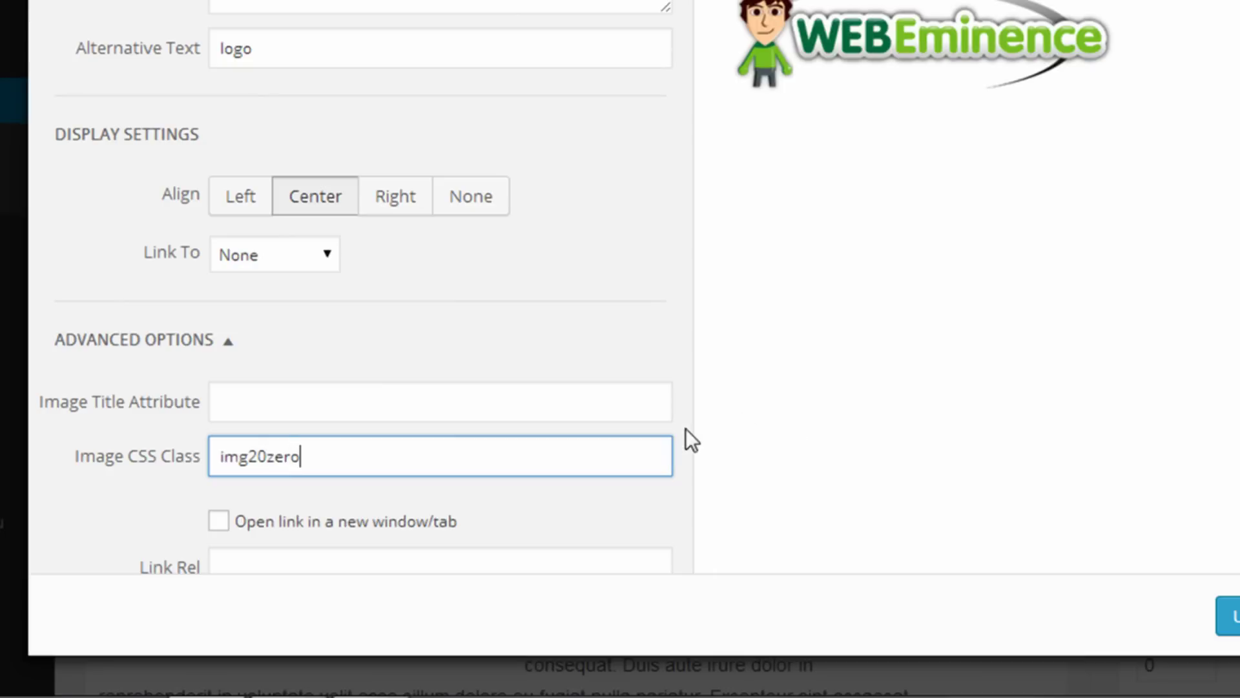
left_click(1225, 615)
left_click(768, 400)
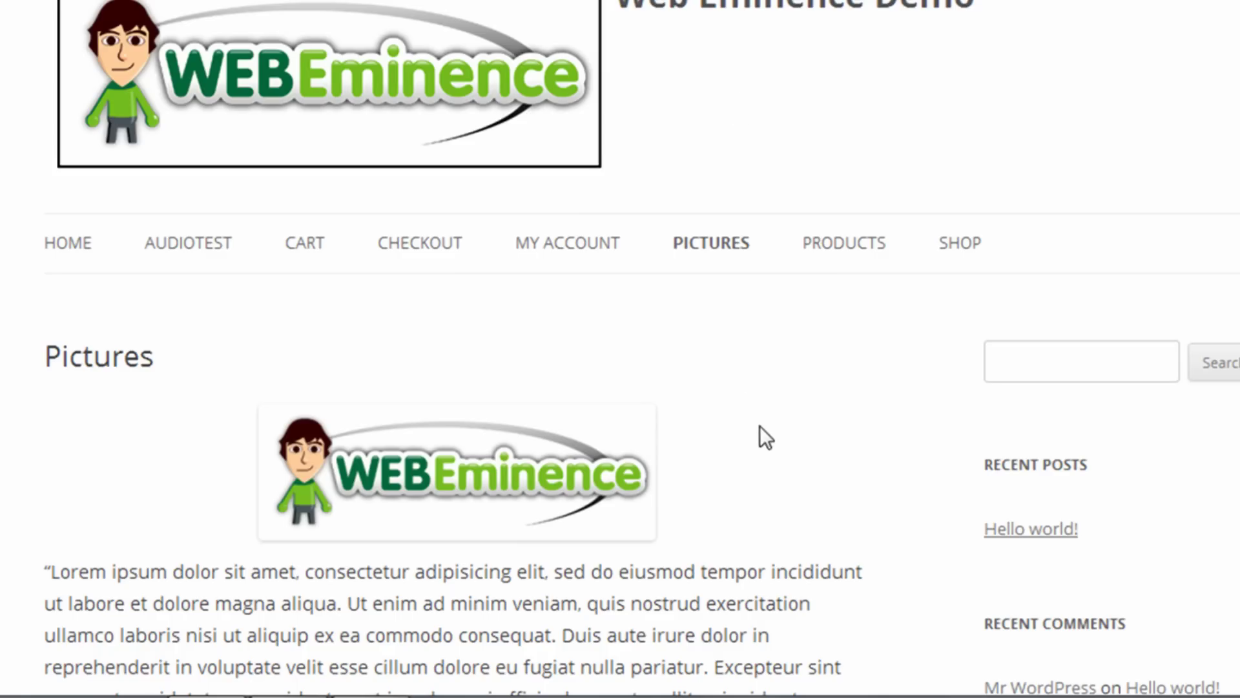
Step: Scroll the live page to inspect the spacing around the centered first logo
scroll(731, 460, "down", 3)
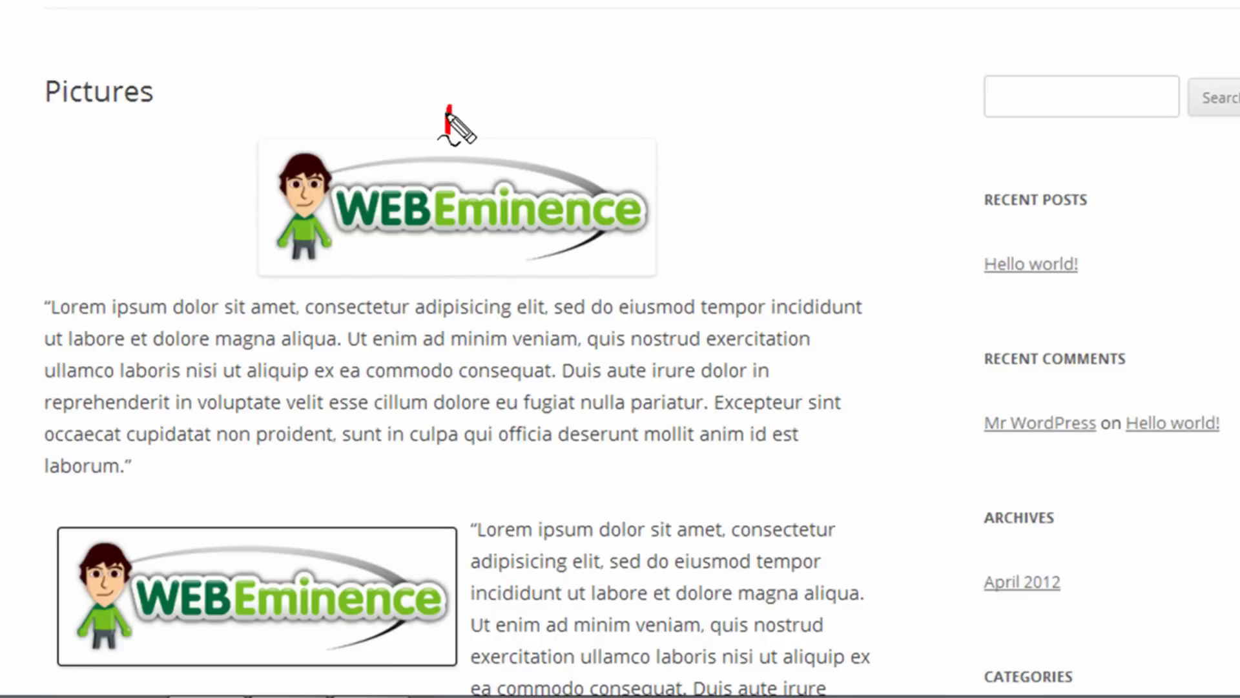
mouse_move(447, 133)
left_mouse_down()
mouse_move(447, 100)
mouse_move(477, 116)
left_mouse_up()
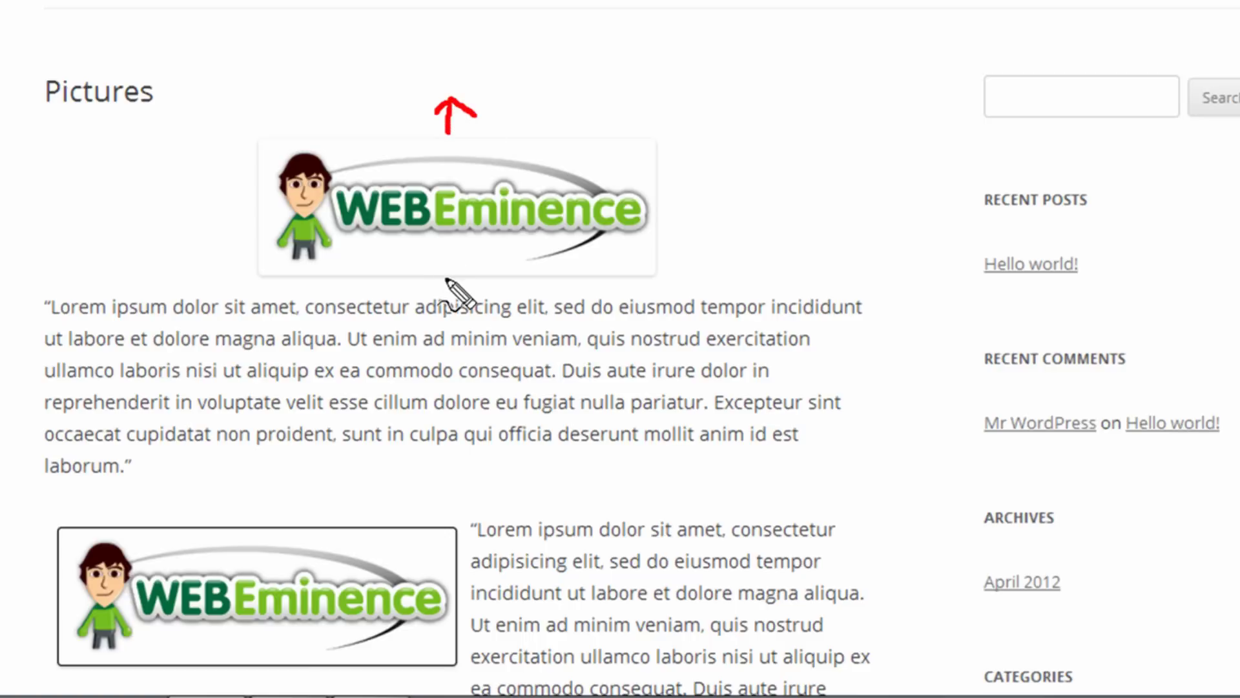
mouse_move(445, 279)
left_mouse_down()
mouse_move(445, 301)
mouse_move(471, 293)
left_mouse_up()
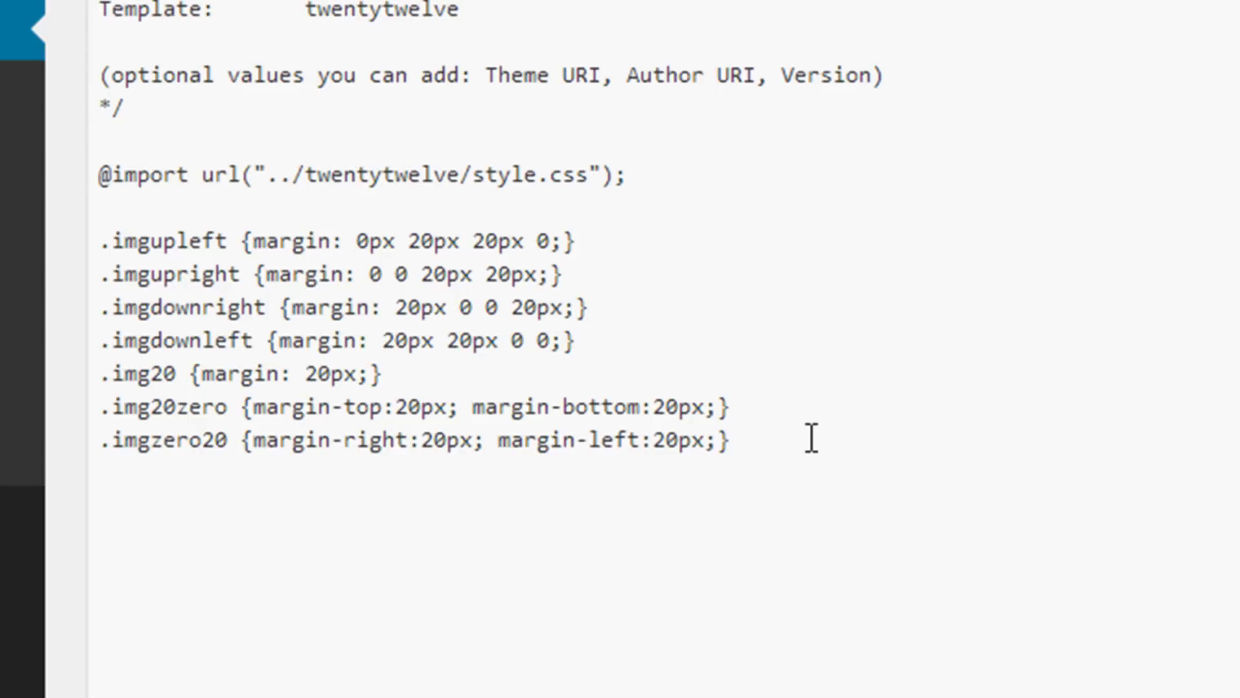
Step: Append a new .imgborder {border: solid 1px black;} rule to the end of style.css
left_click(811, 439)
key("Return")
type(".img")
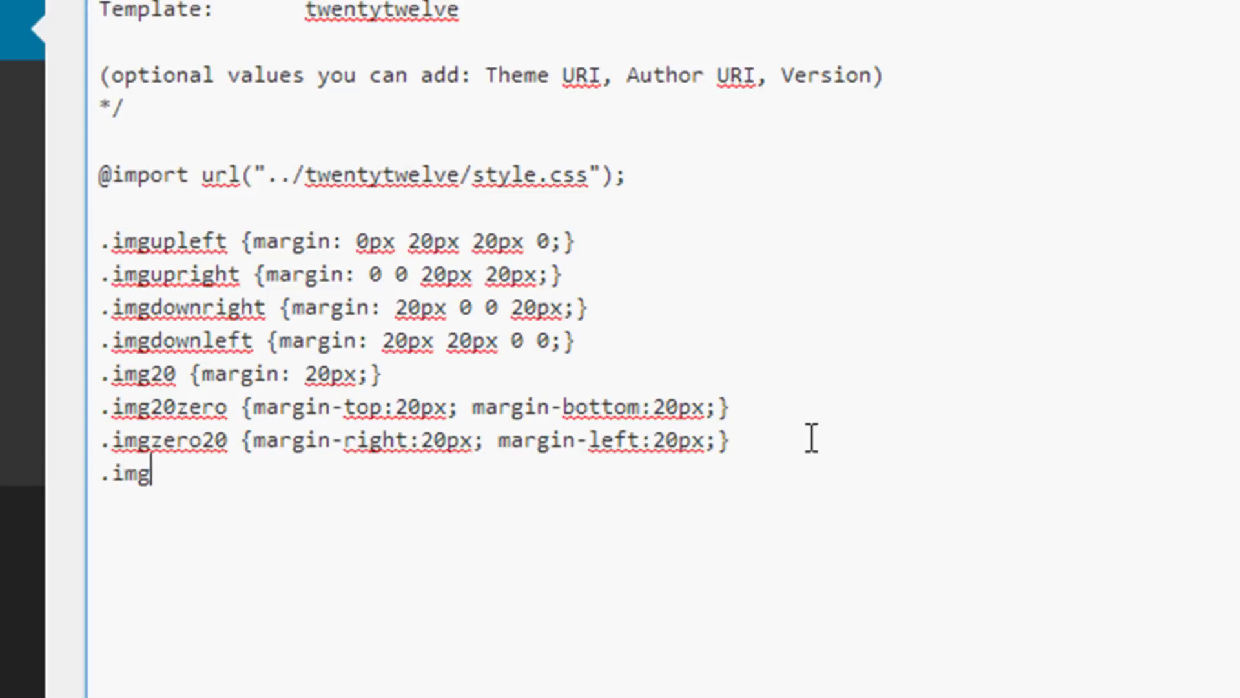
type("border")
type("{border: solid 1px black;}")
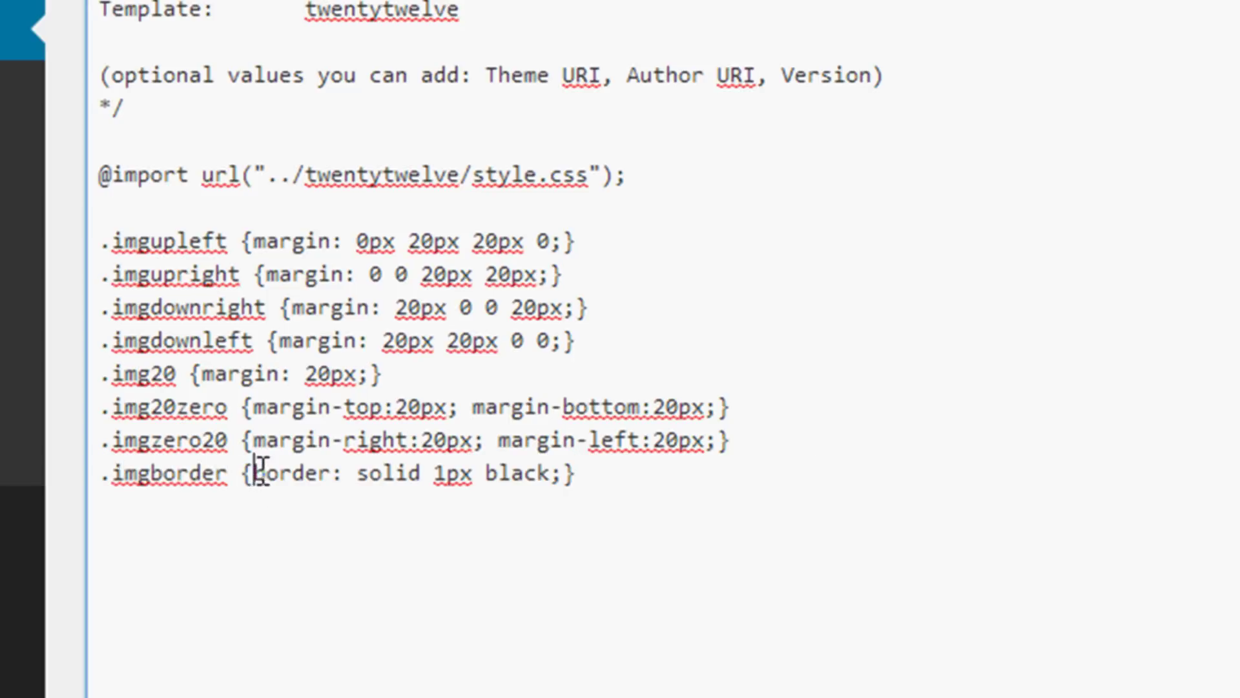
left_click_drag(254, 473, 559, 476)
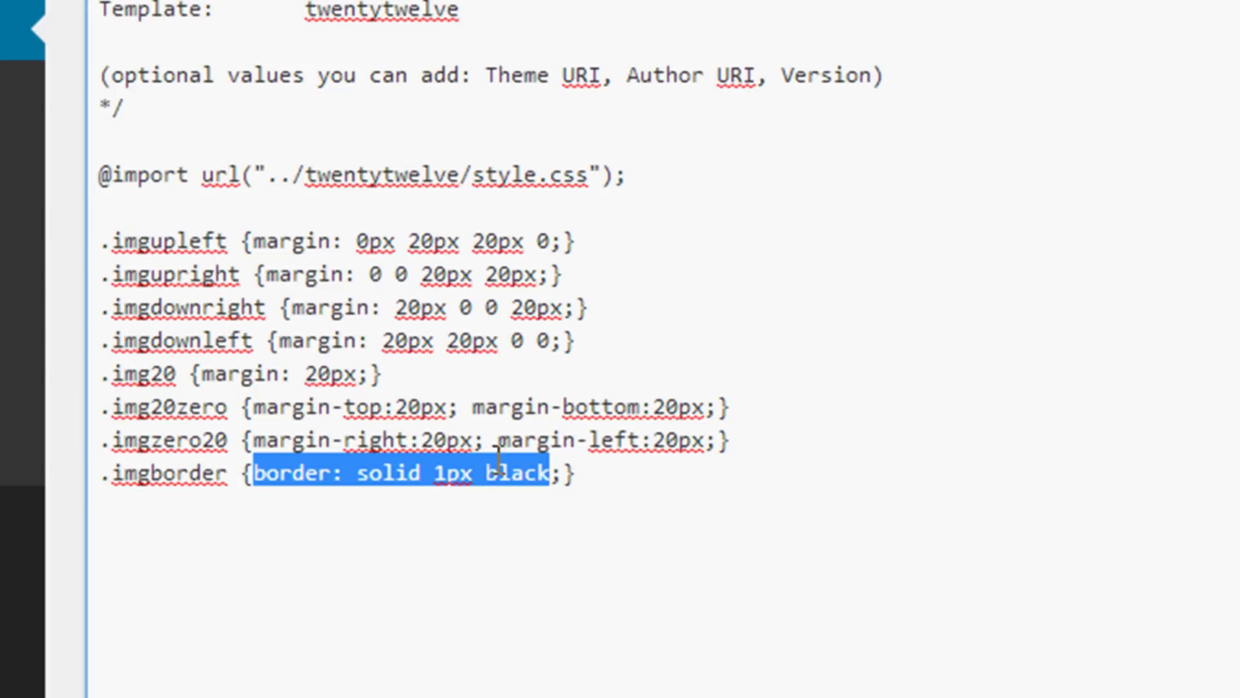
left_click(588, 484)
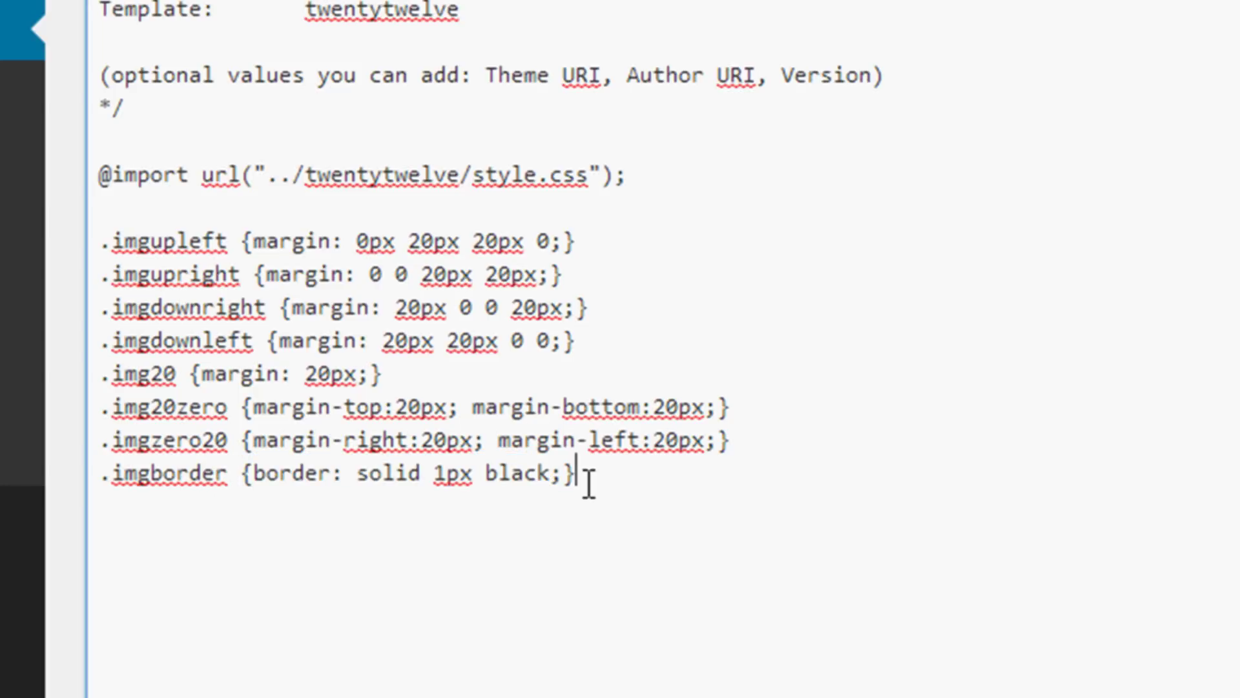